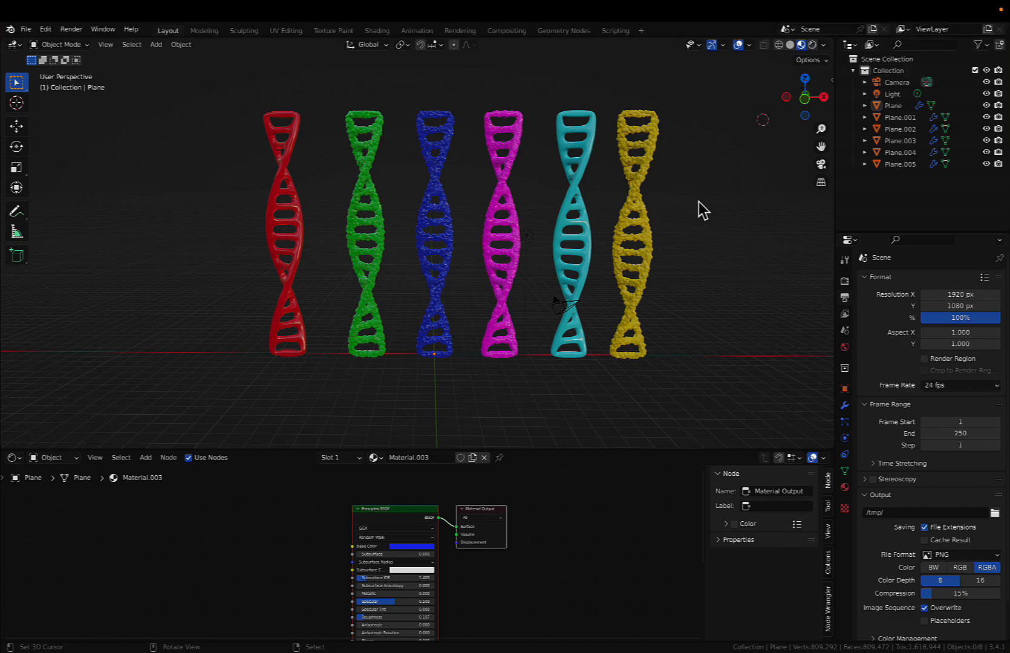
Switch the 3D viewport to rendered shading and inspect the lighting on the six DNA strands from front and back.
scroll(698, 201, "right", 5)
scroll(699, 202, "left", 3)
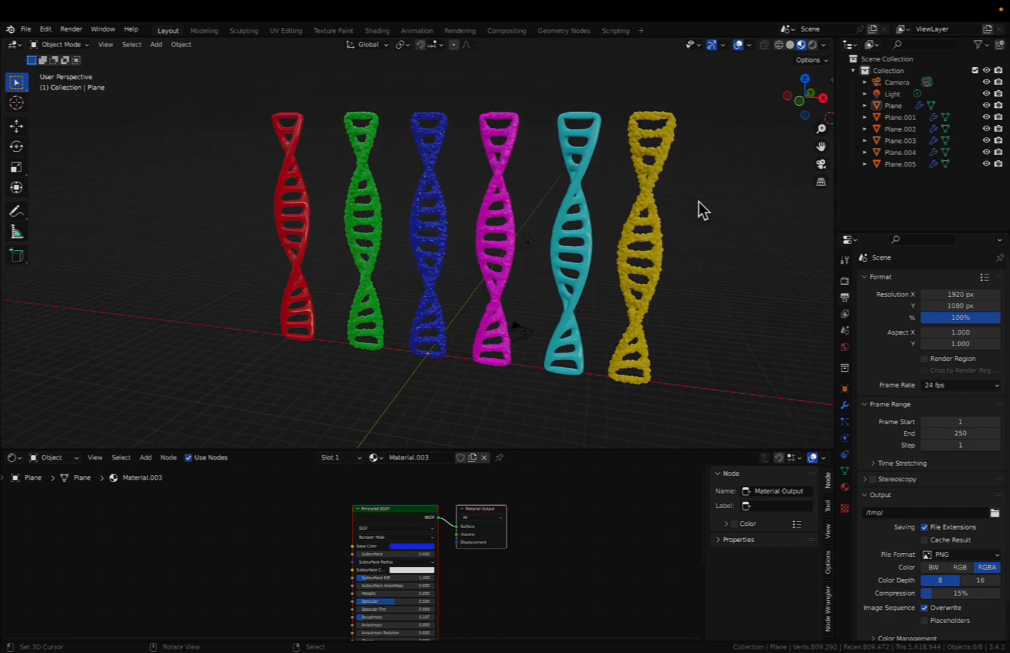
left_click(811, 46)
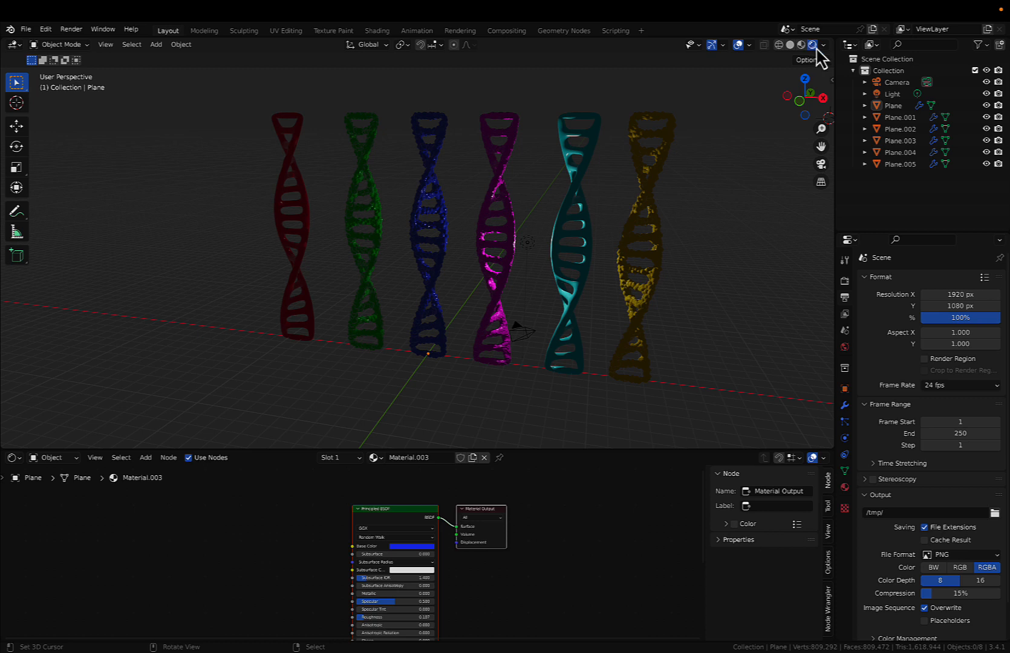
scroll(563, 235, "left", 4)
scroll(563, 235, "left", 1)
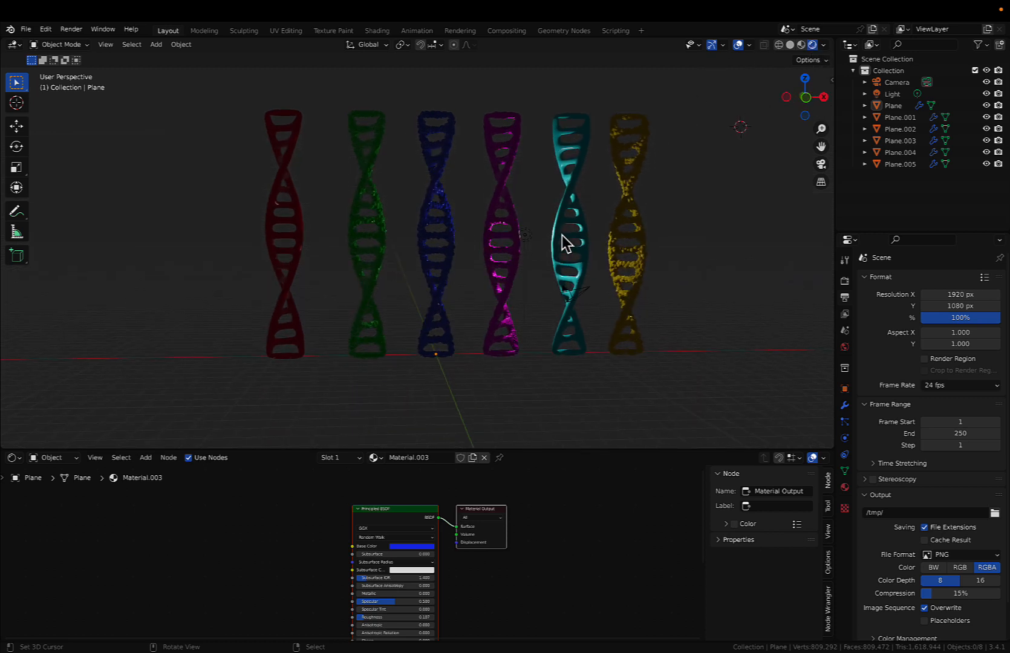
scroll(562, 235, "left", 1)
scroll(562, 235, "left", 15)
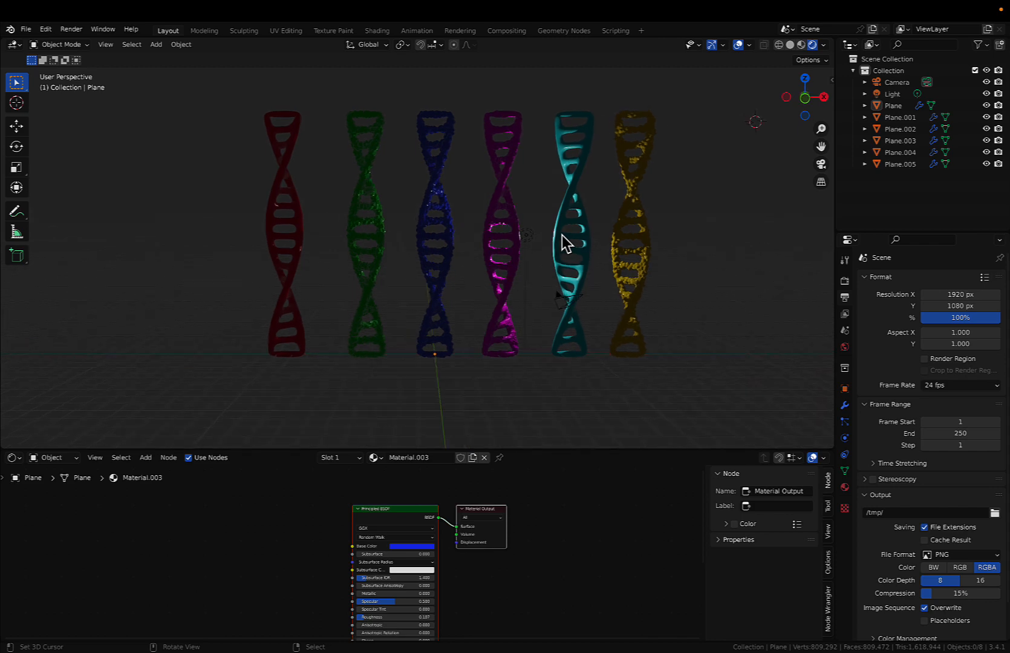
scroll(562, 234, "left", 15)
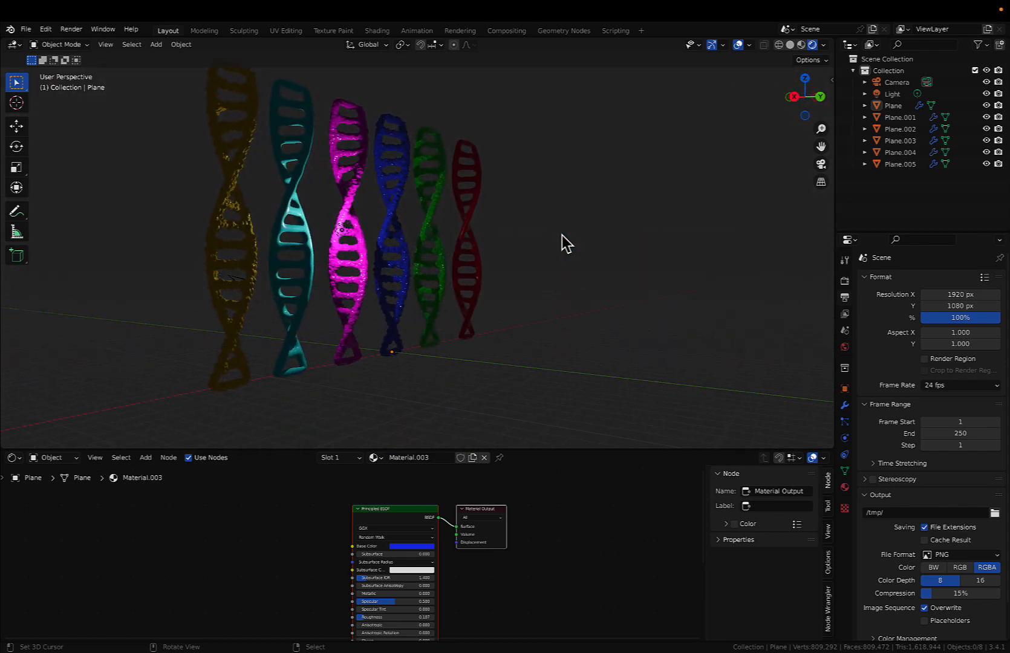
scroll(562, 235, "left", 2)
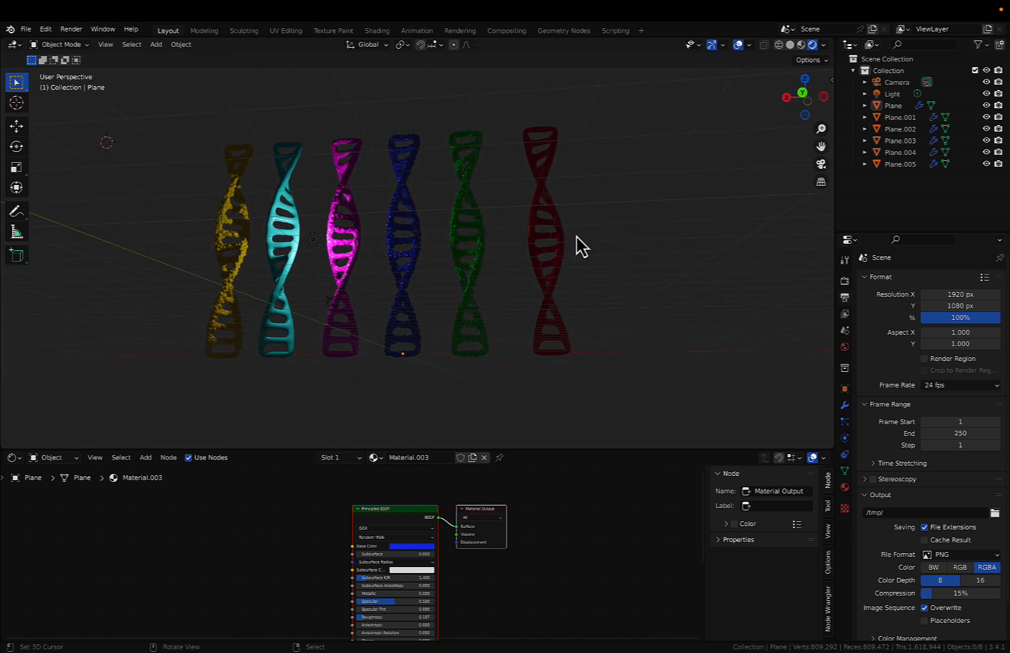
Select the existing light between the cyan and magenta strands and enlarge the 3D viewport by shrinking the node editor.
left_click(315, 241)
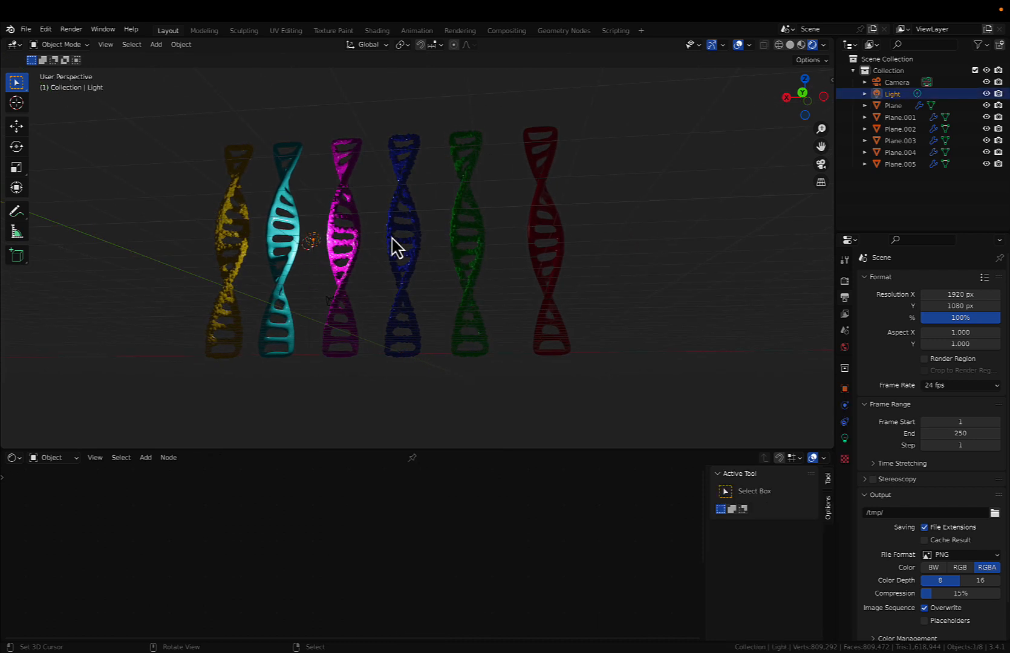
left_click_drag(451, 449, 455, 580)
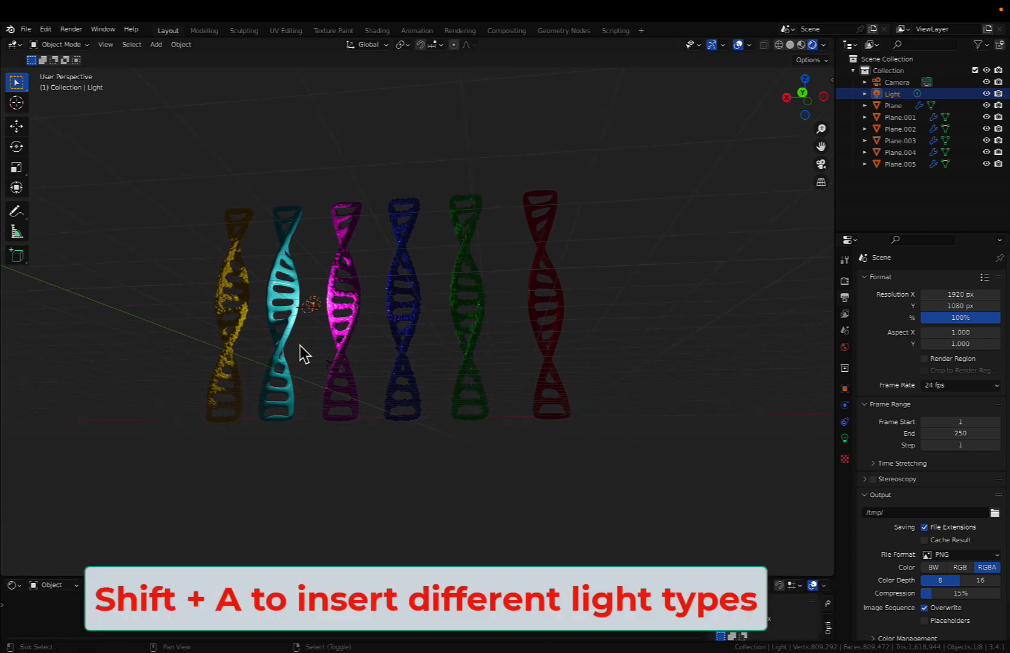
key("shift+a")
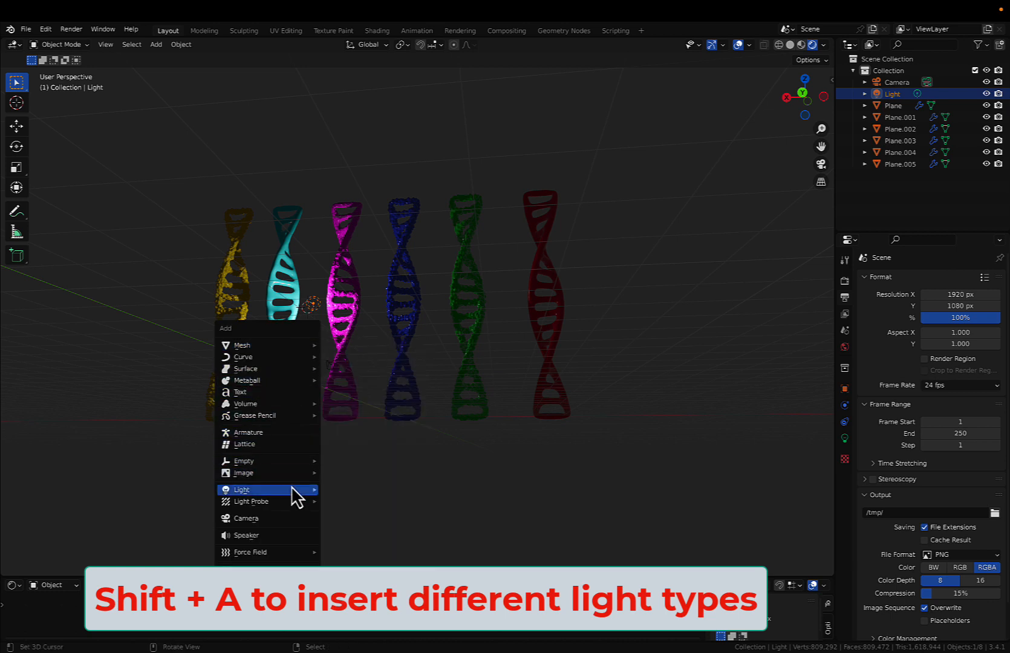
mouse_move(291, 487)
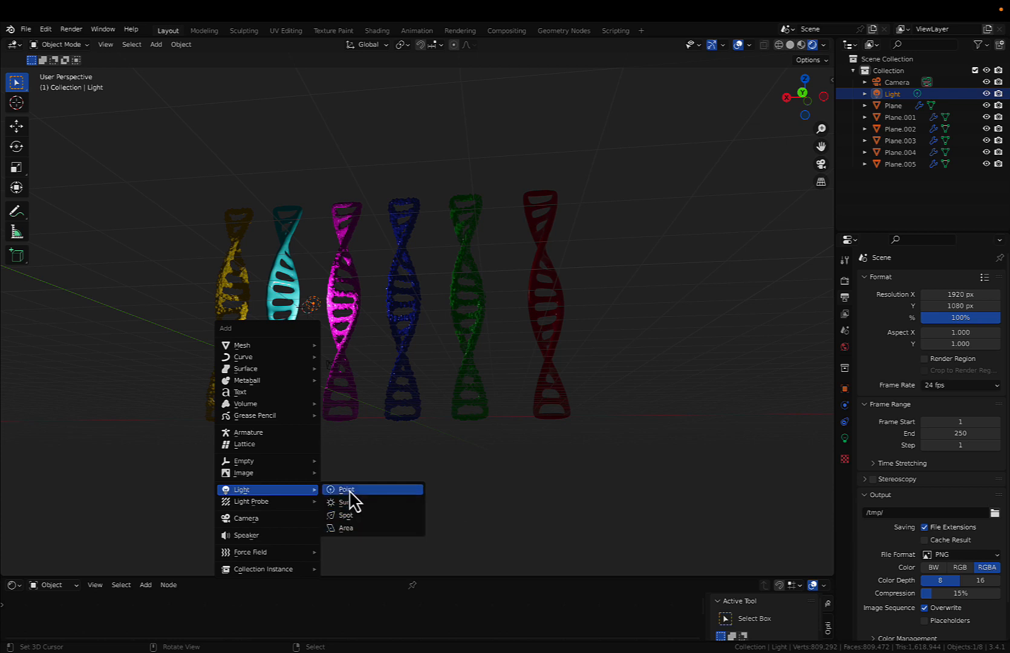
key("Escape")
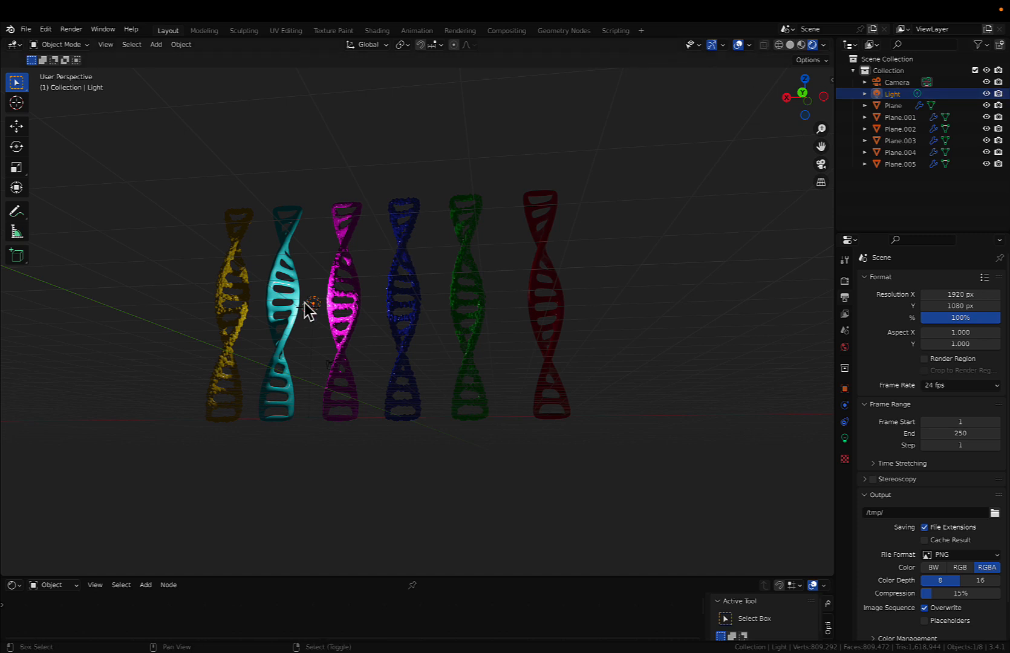
Duplicate the light twice between the green and red strands, one copy near the base and one near the upper part.
key("shift+d")
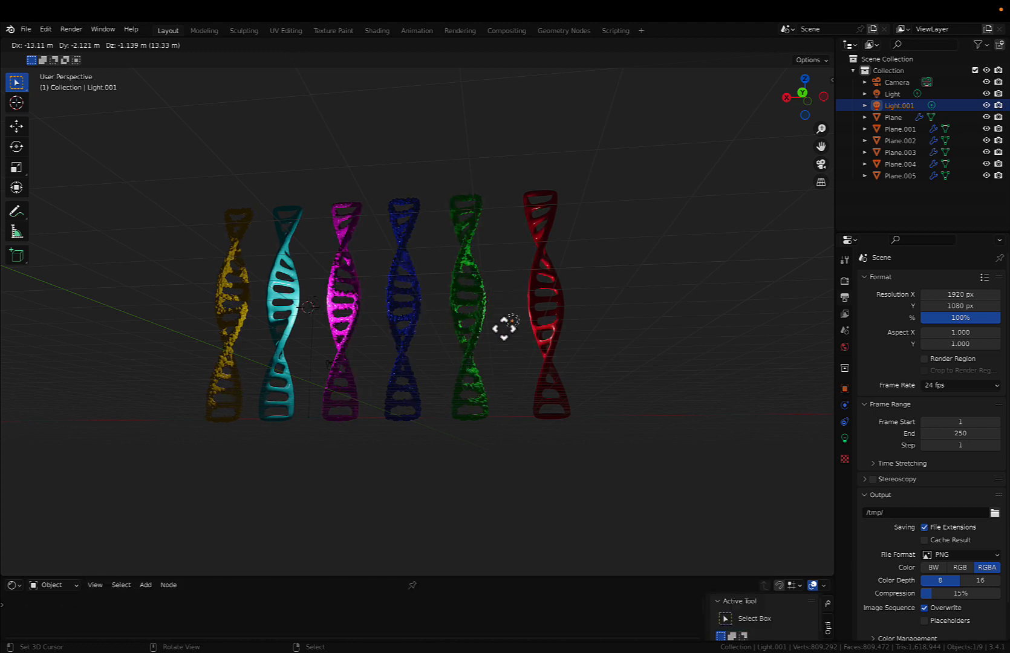
left_click(504, 379)
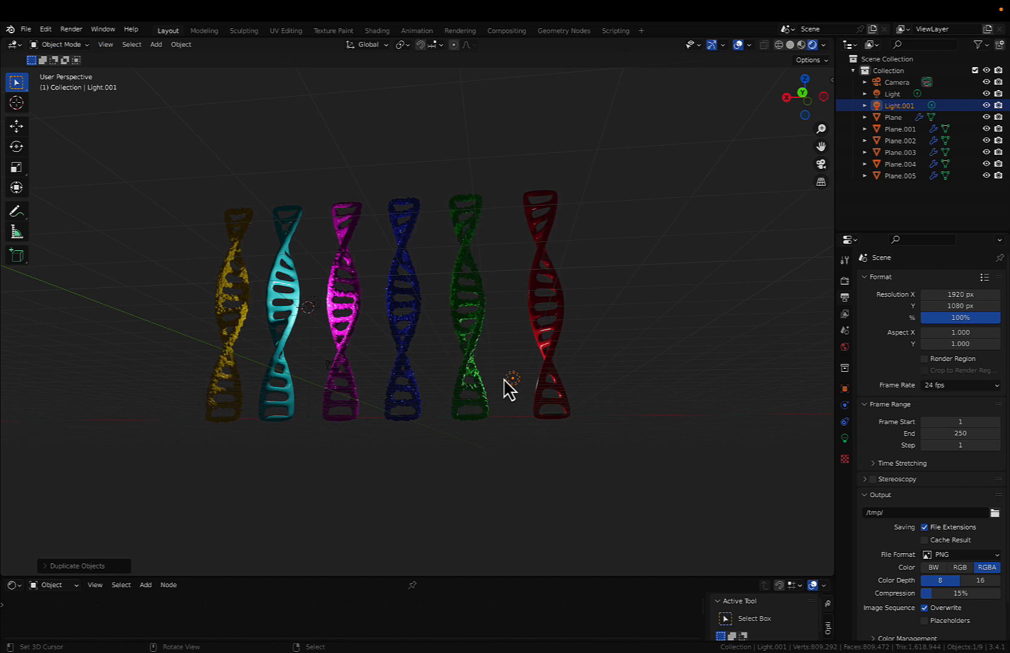
key("shift+d")
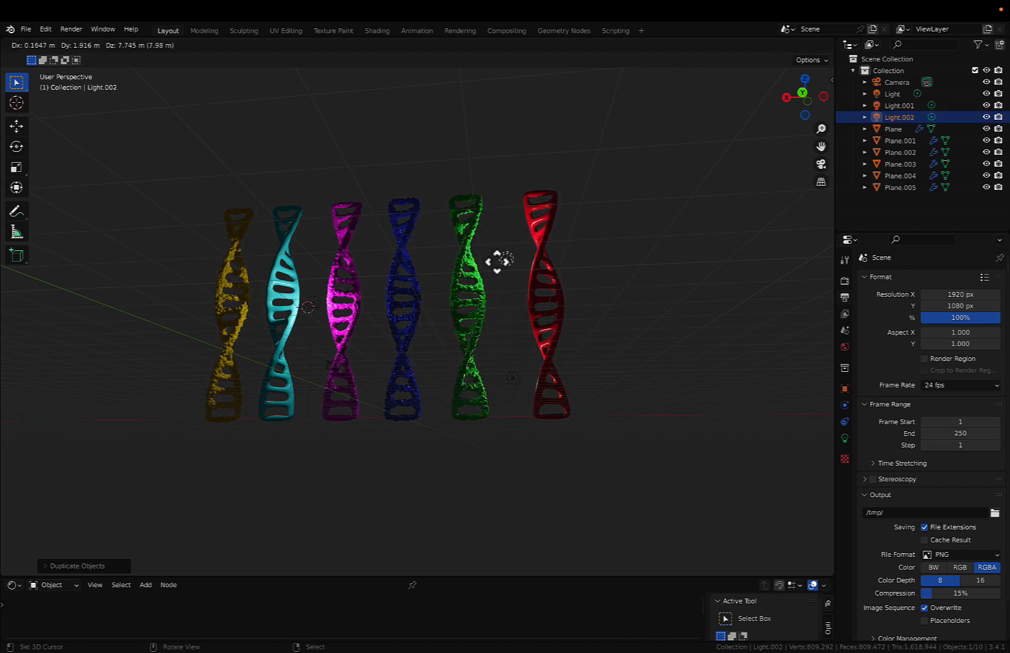
left_click(497, 242)
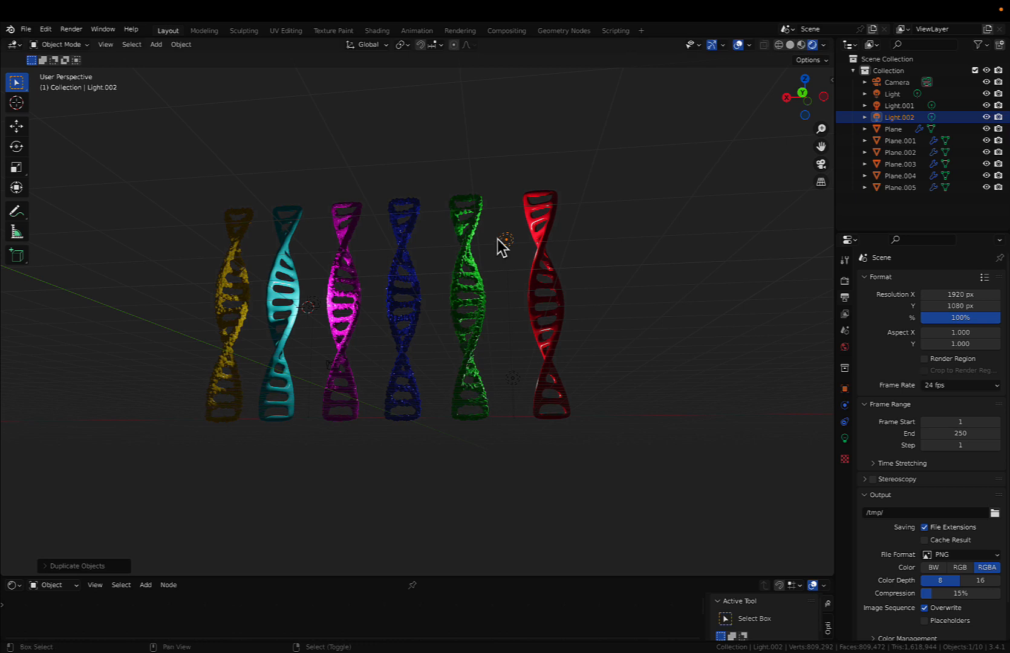
Duplicate the light twice between the blue and green strands, placing one copy high and the other low.
key("shift+d")
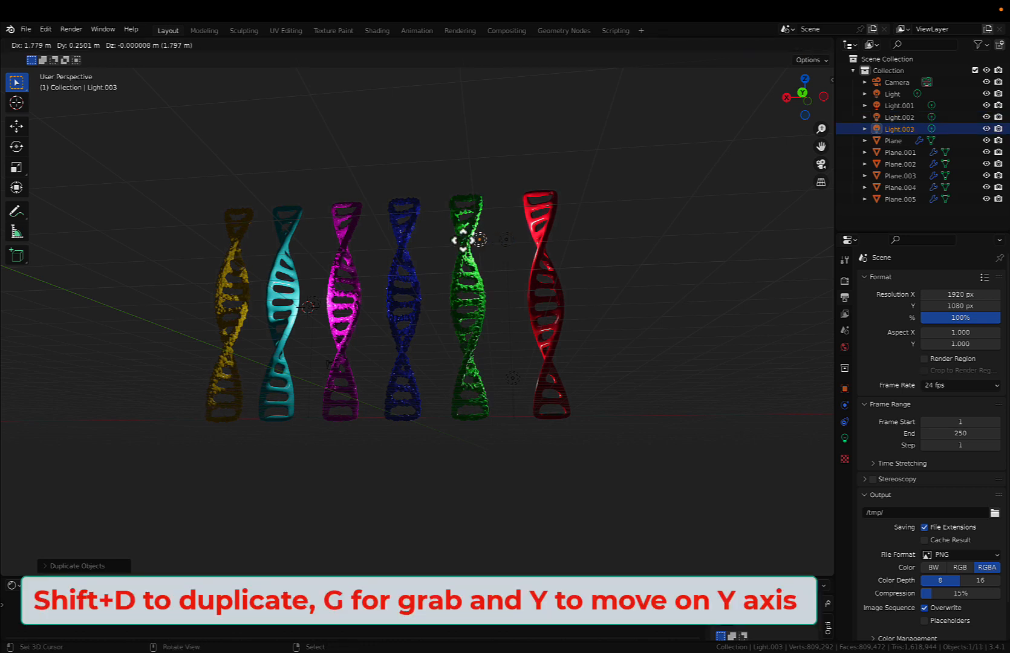
left_click(426, 243)
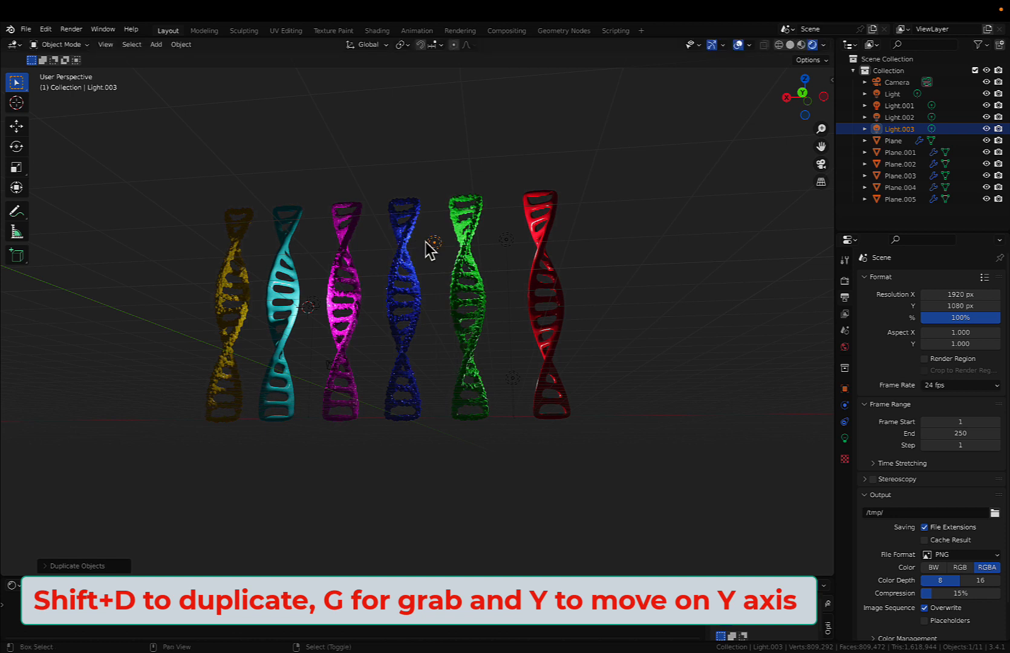
key("shift+d")
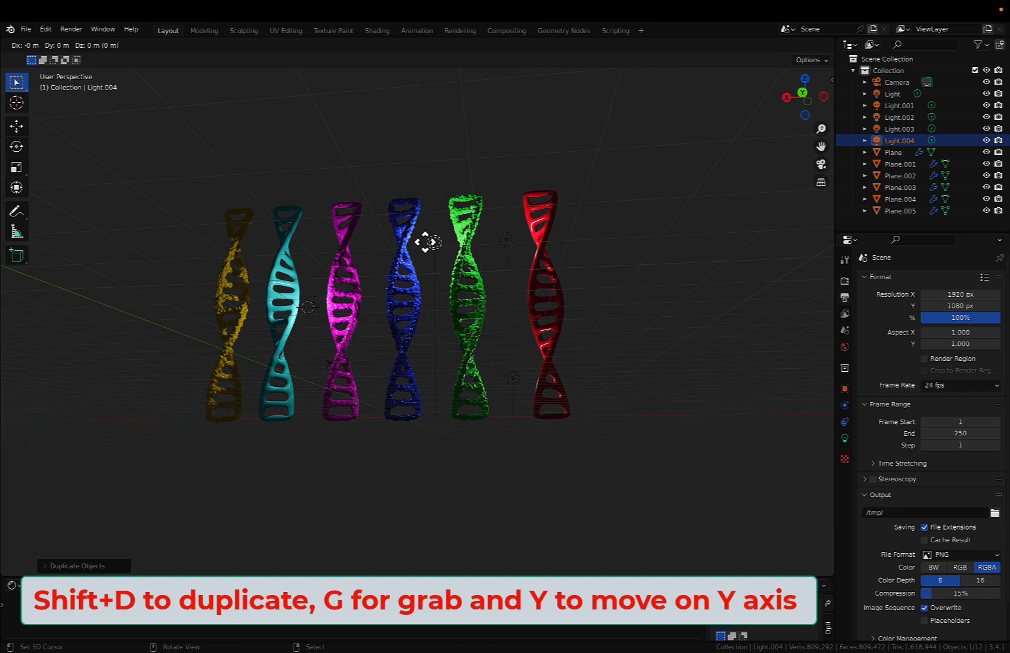
key("y")
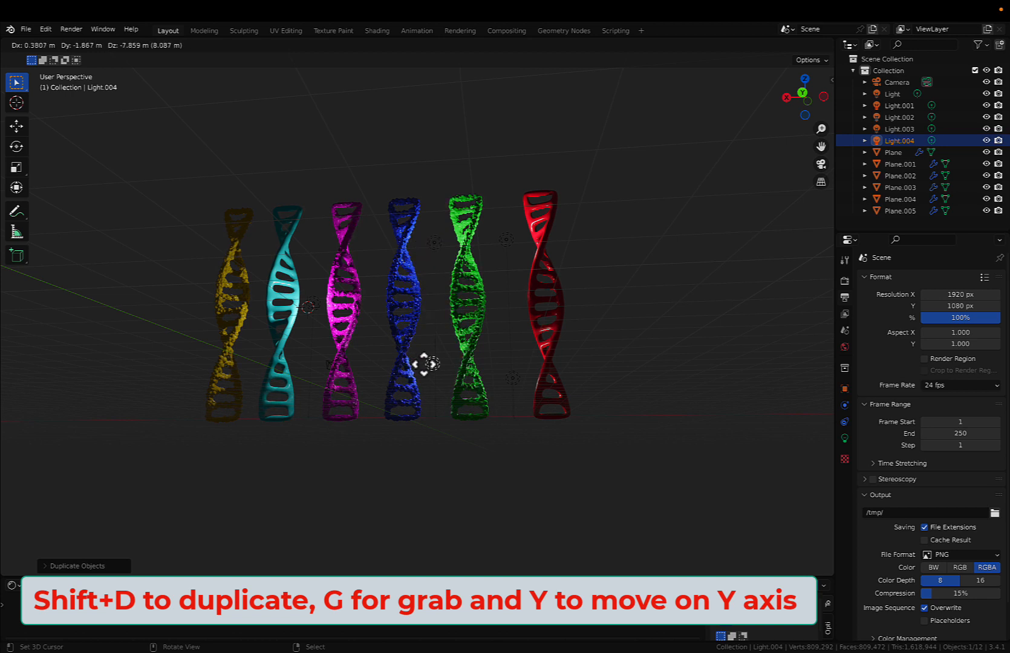
left_click(428, 363)
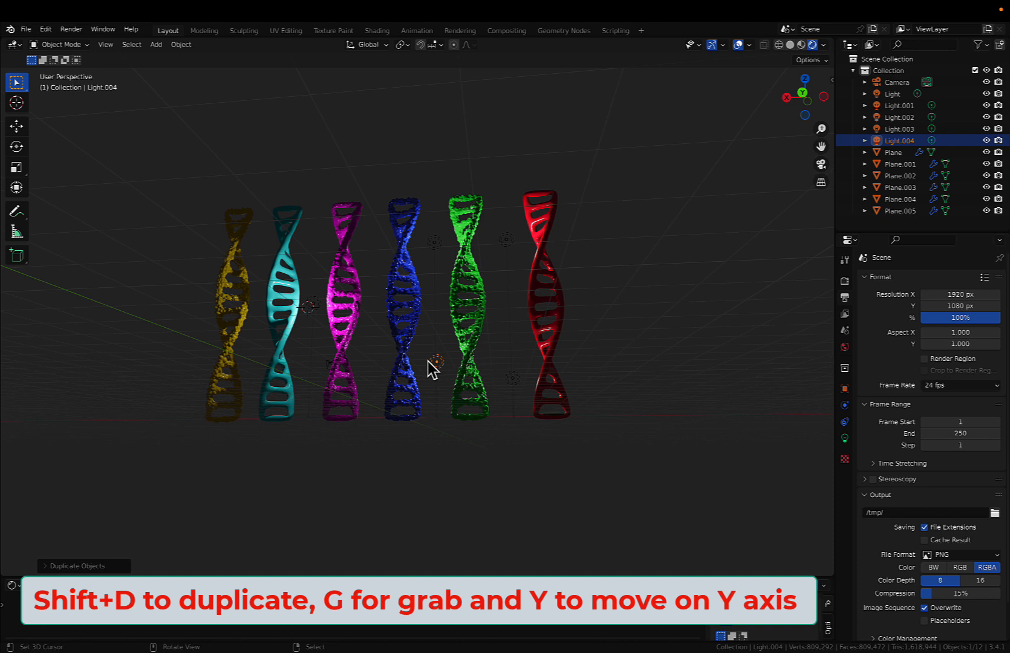
Duplicate the light twice between the magenta and blue strands, placing one copy high and the other low.
key("shift")
key("shift+d")
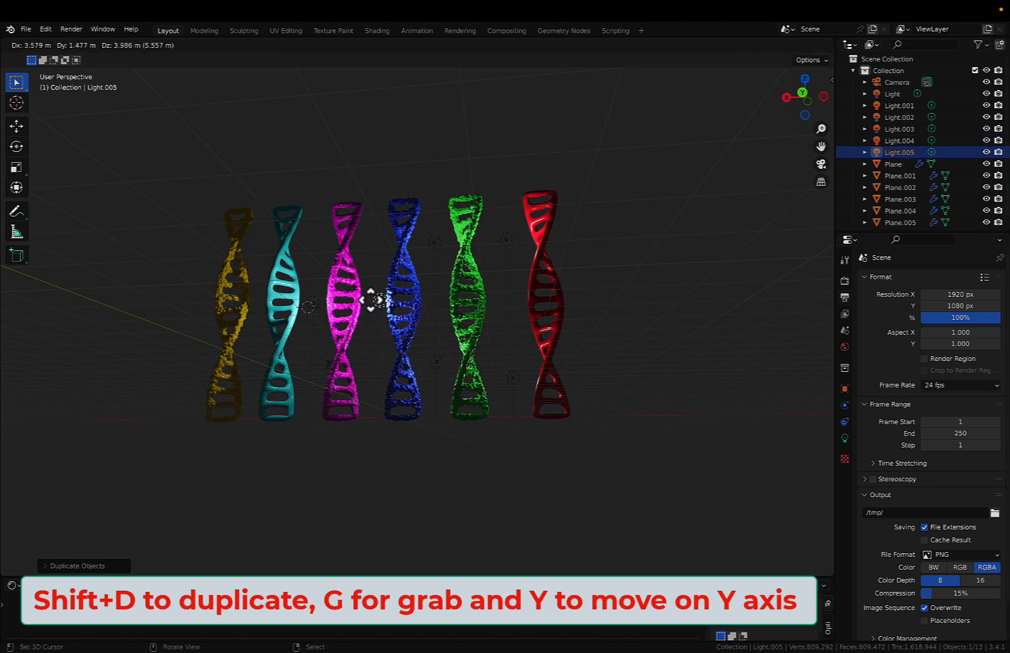
left_click(364, 243)
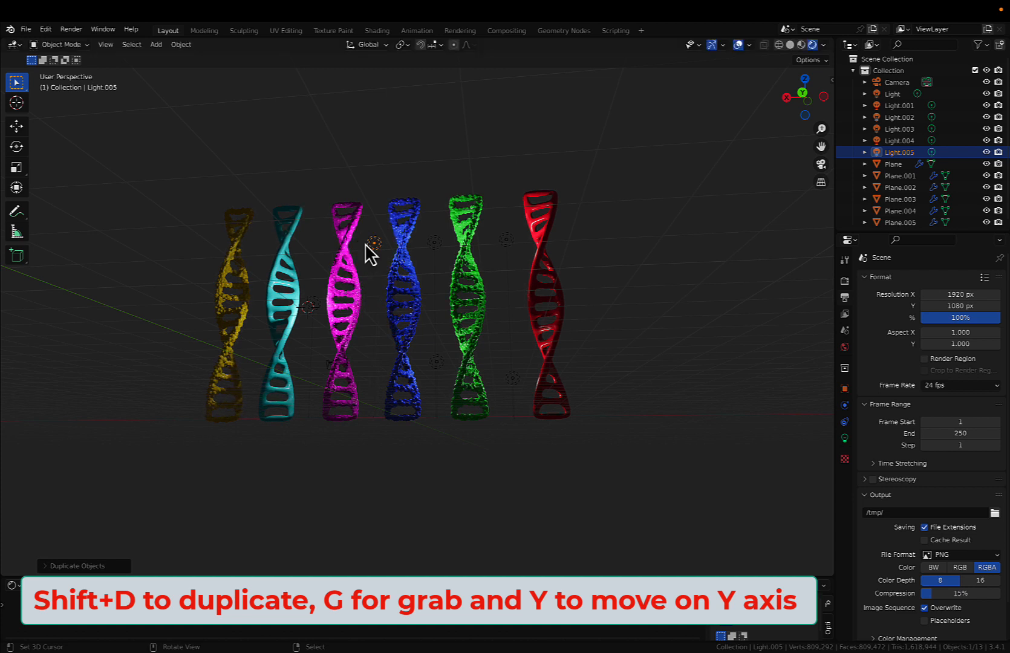
key("shift+d")
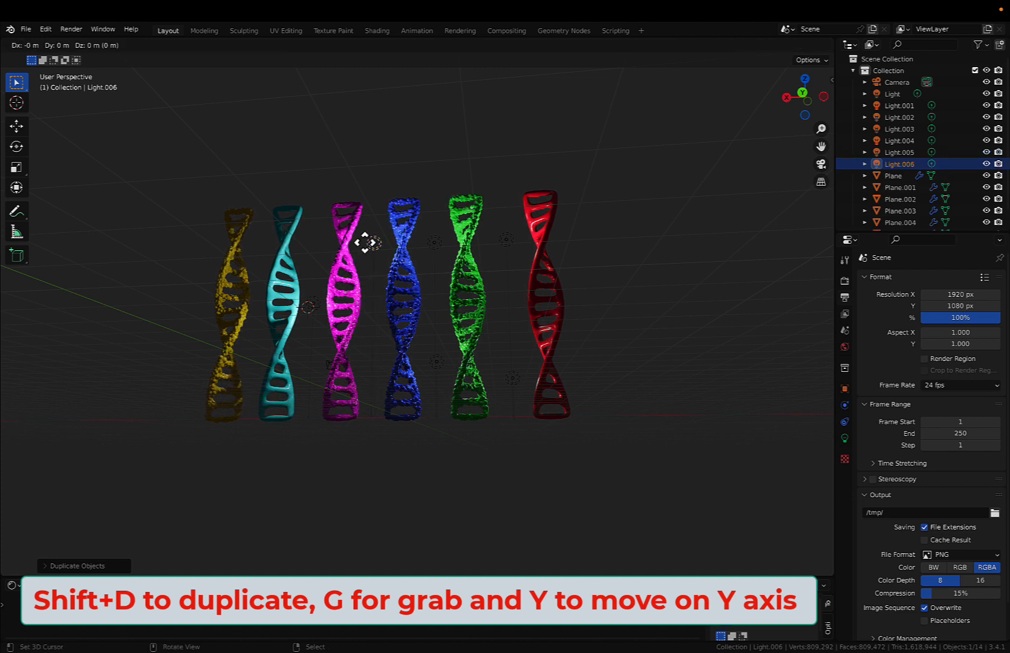
left_click(361, 362)
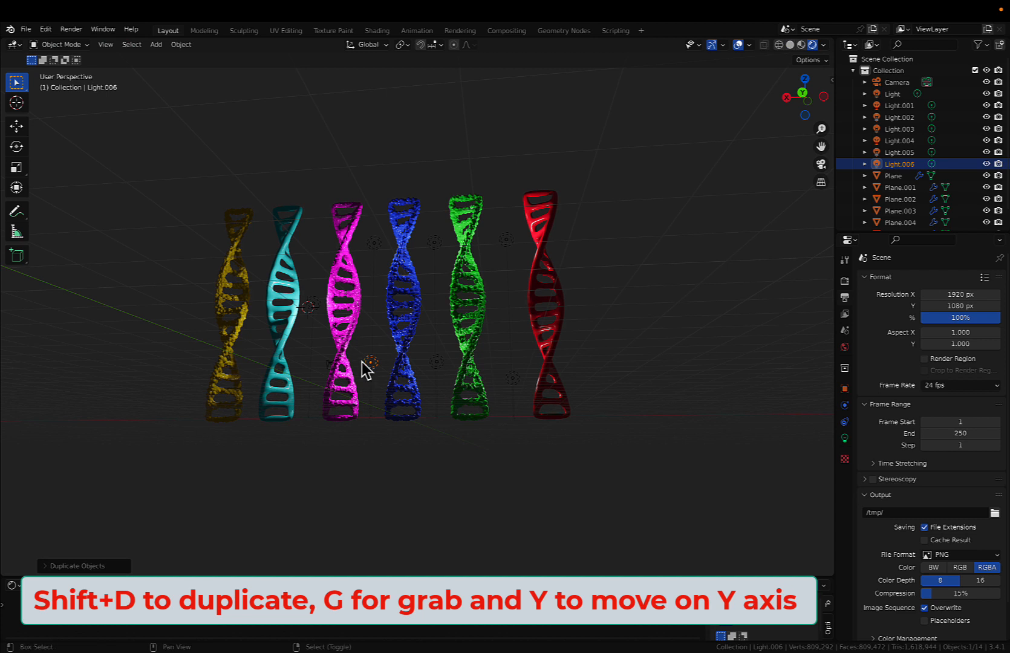
Duplicate the lower light between the magenta and blue strands to mid-height and shift the copy along the Y axis.
key("shift+d")
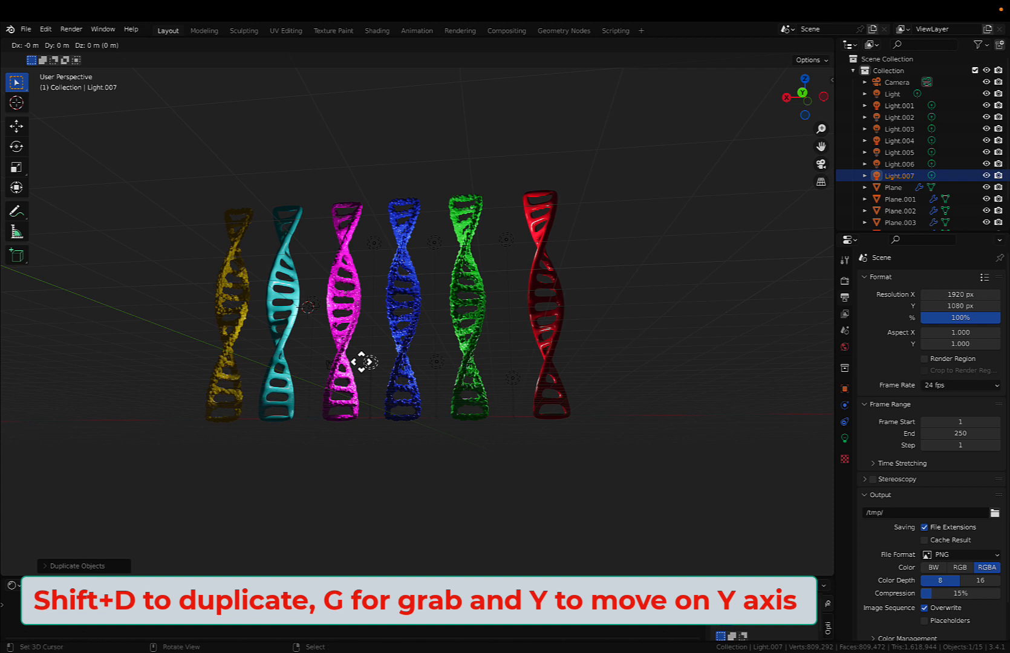
key("y")
left_click(364, 301)
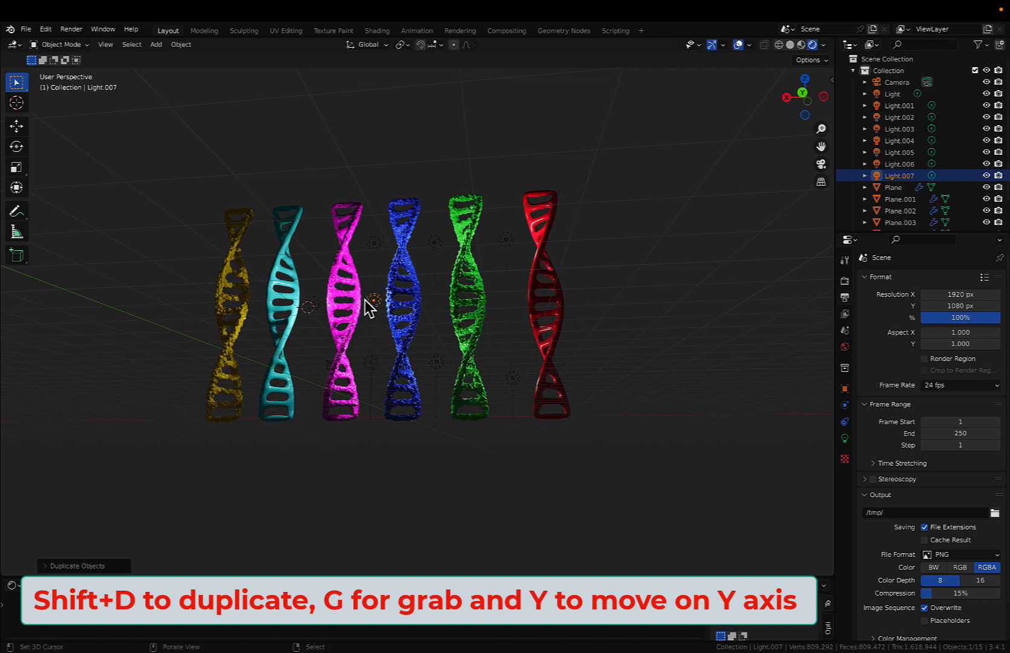
key("g")
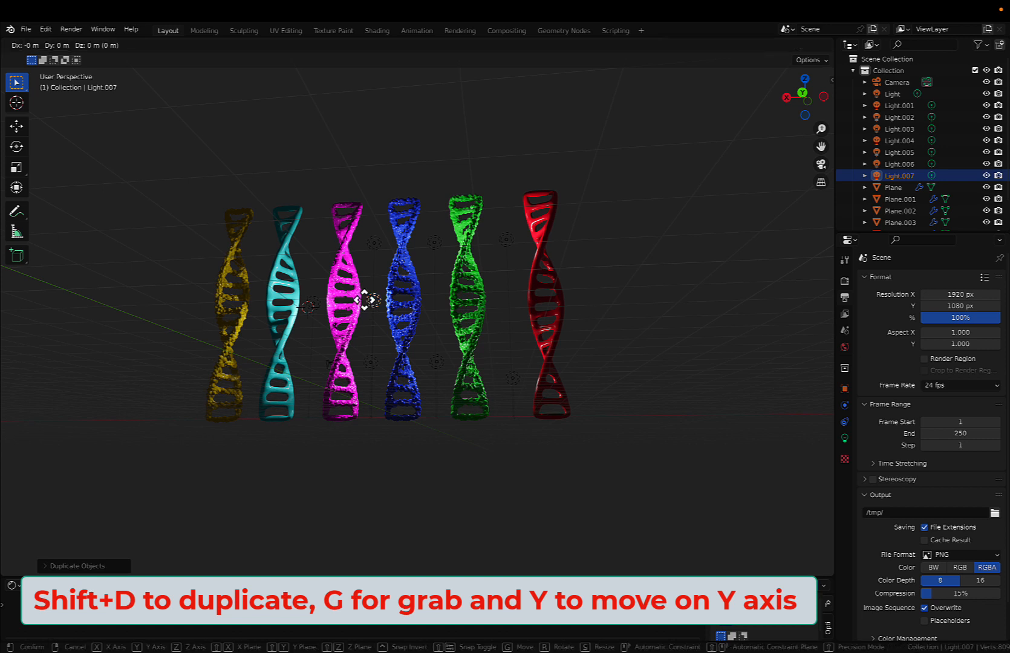
key("y")
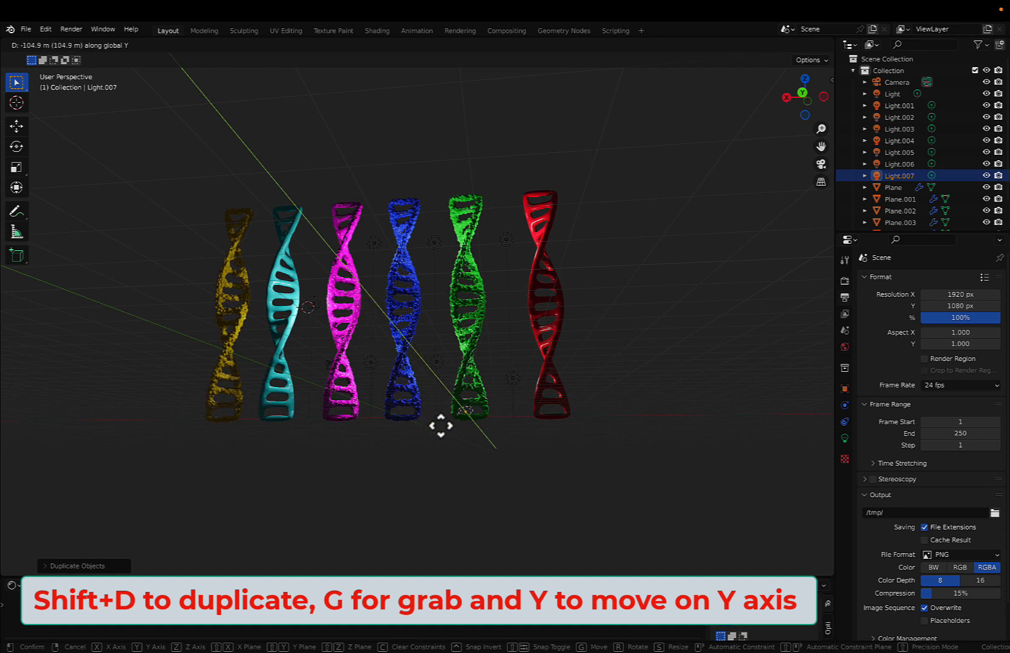
left_click(366, 295)
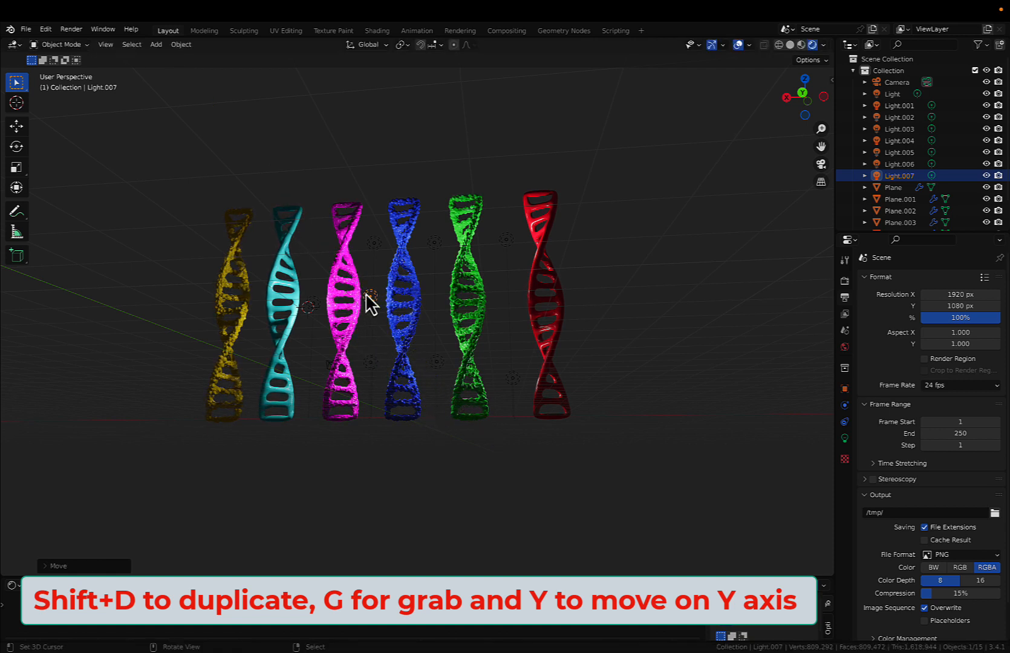
Move the mid-height light along X to the outer side of the red strand and duplicate it to the yellow strand's outer side.
key("g")
key("x")
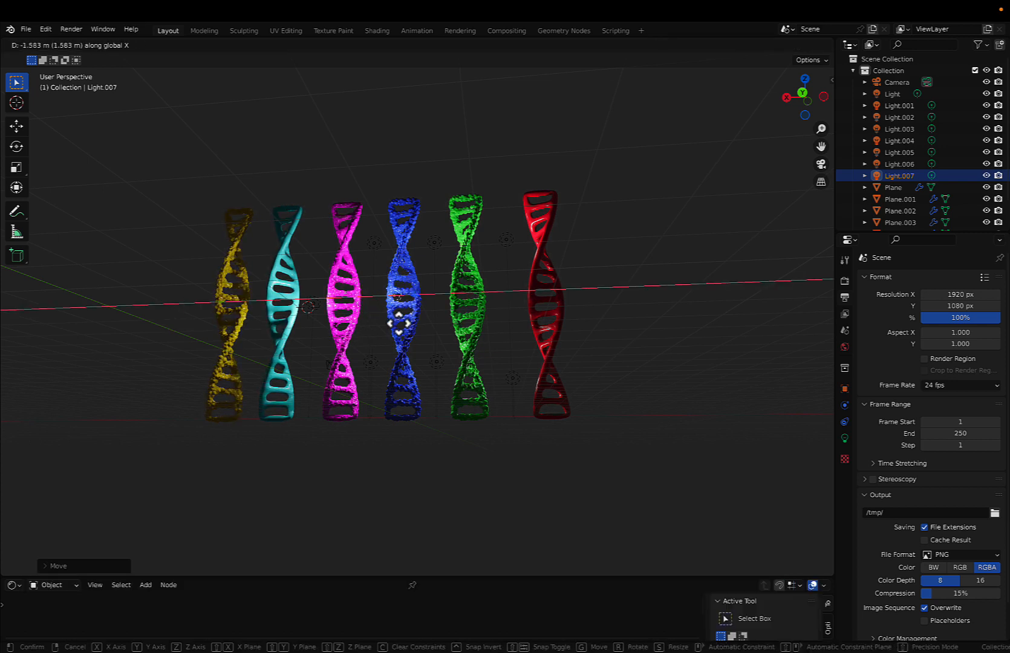
left_click(561, 315)
key("shift+d")
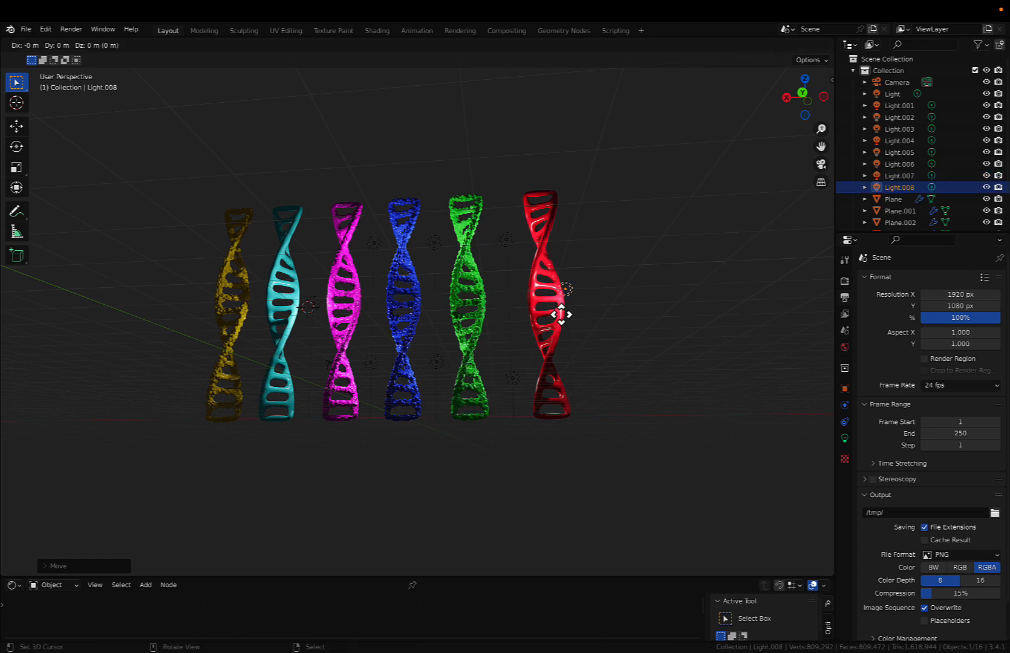
left_click(204, 313)
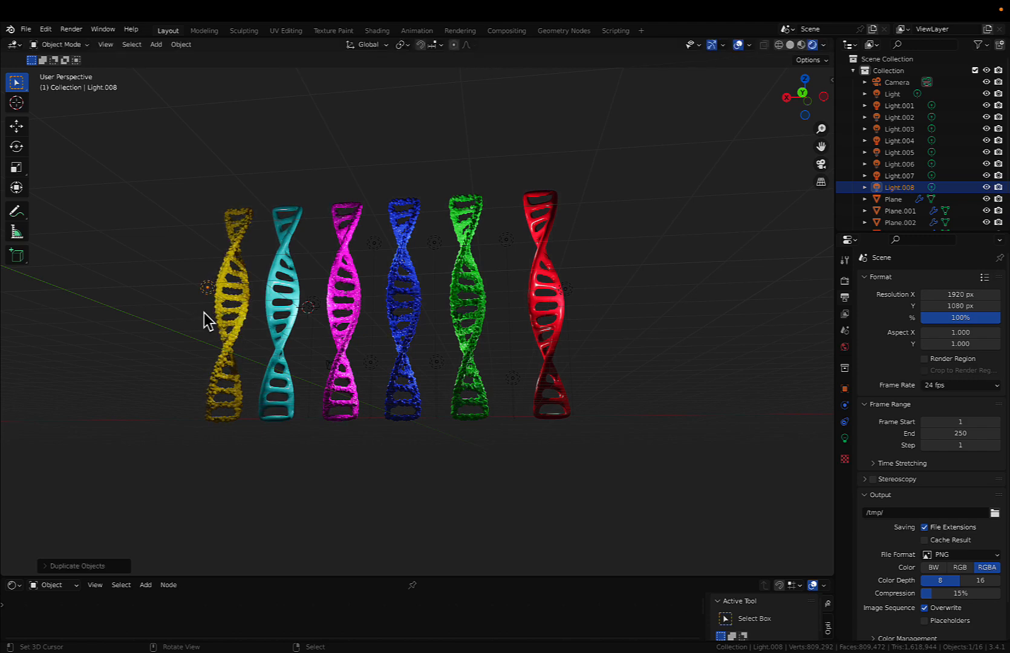
Move the upper light between the magenta and blue strands about 4.4 m along the Y axis, in front of the strands.
middle_click_drag(210, 298, 259, 315)
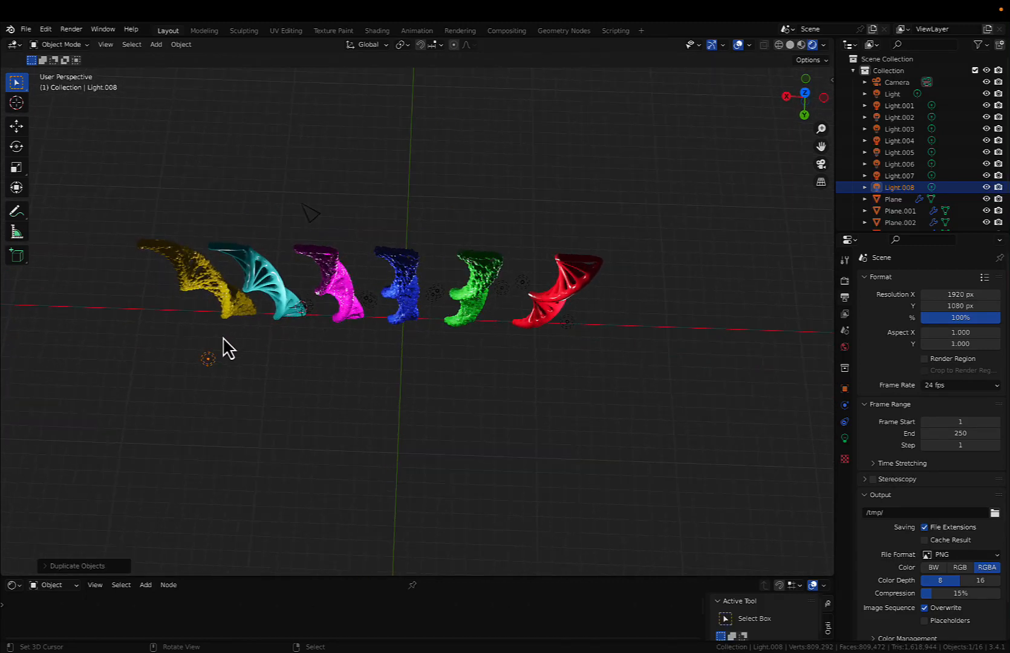
left_click(364, 298)
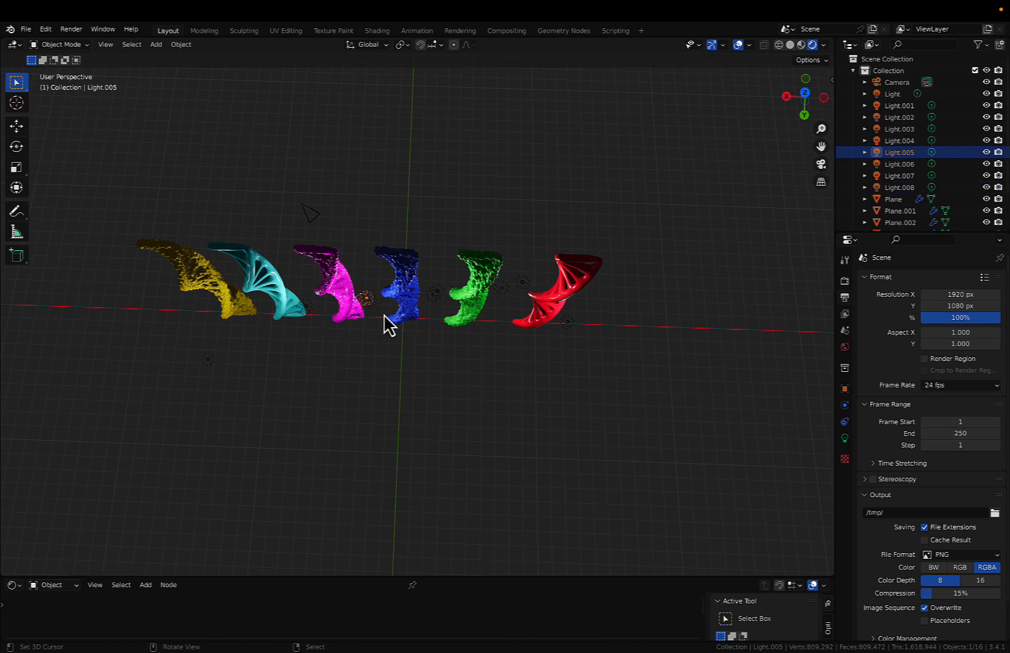
key("g")
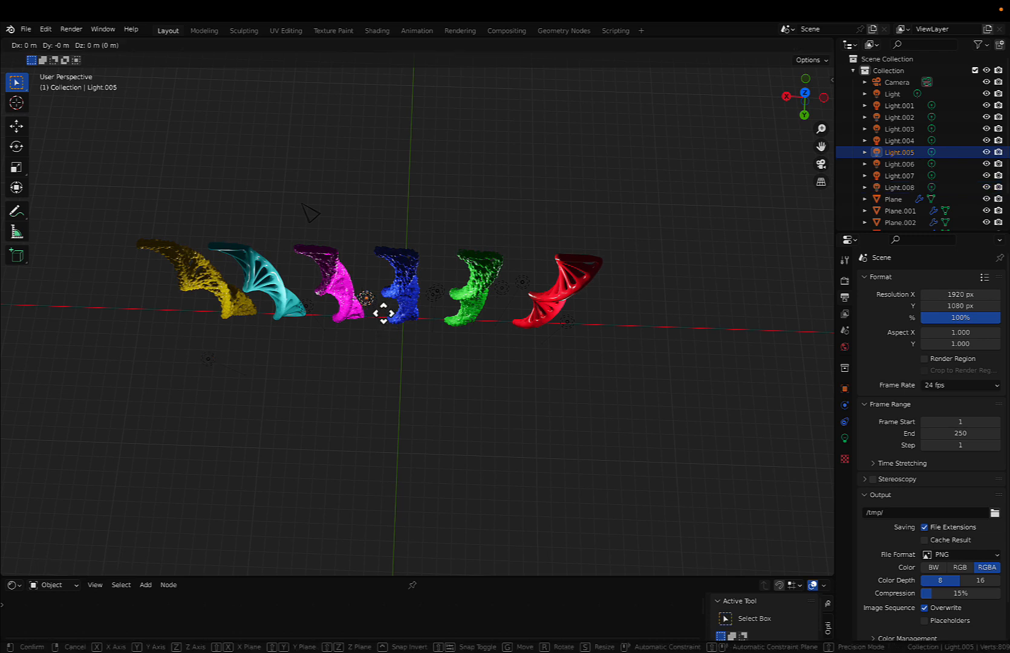
key("y")
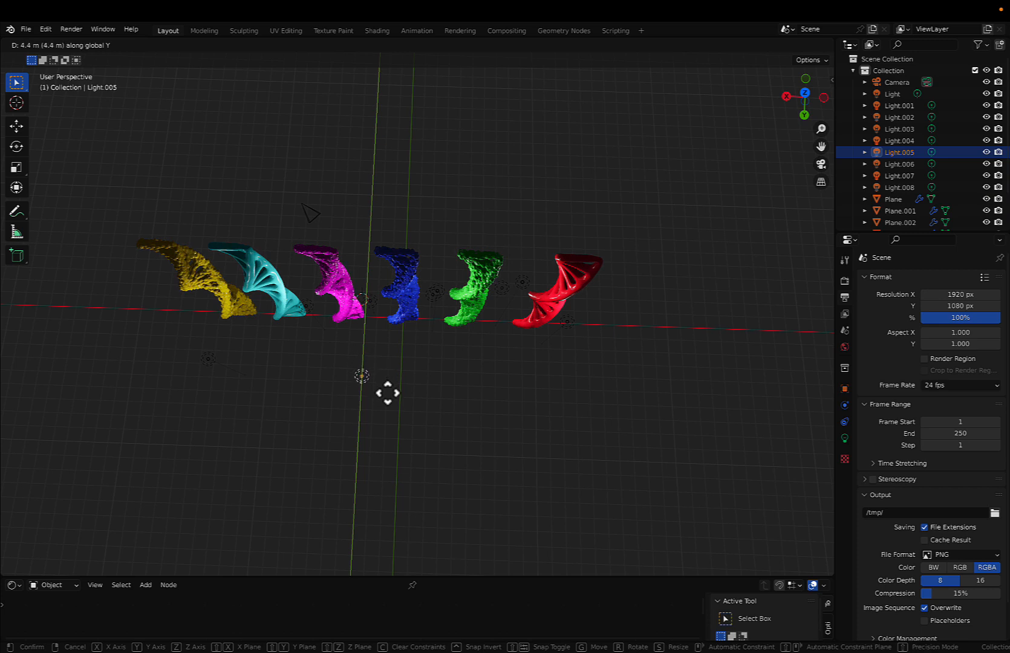
left_click(388, 393)
Lower the selected light along the Z axis to about mid-height between the magenta and blue strands.
key("KP_8")
key("KP_8")
key("KP_8")
key("KP_8")
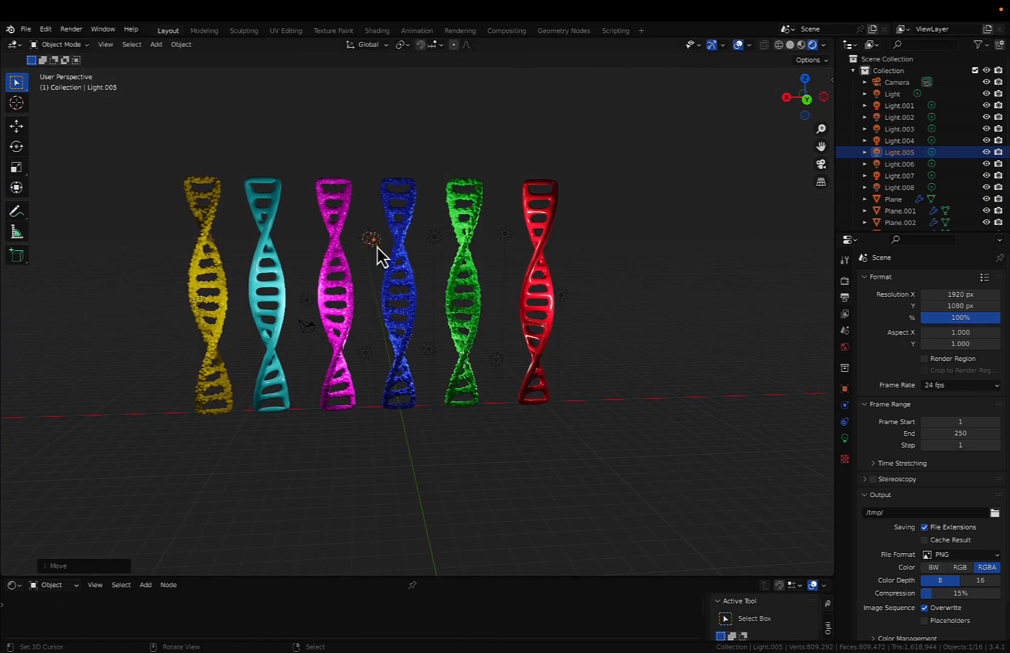
key("g")
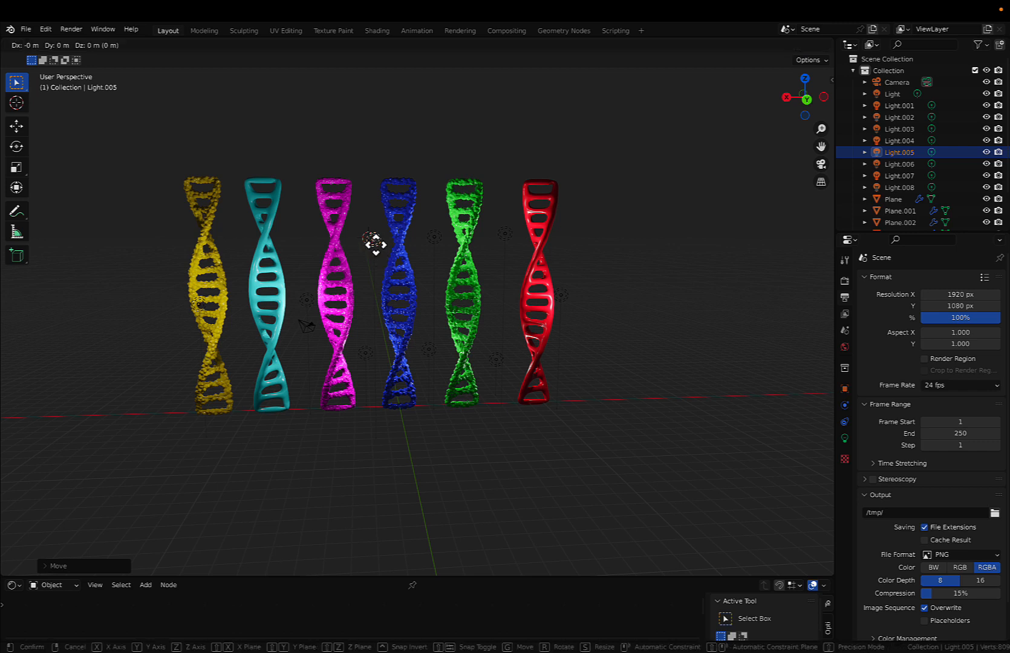
key("z")
left_click(379, 330)
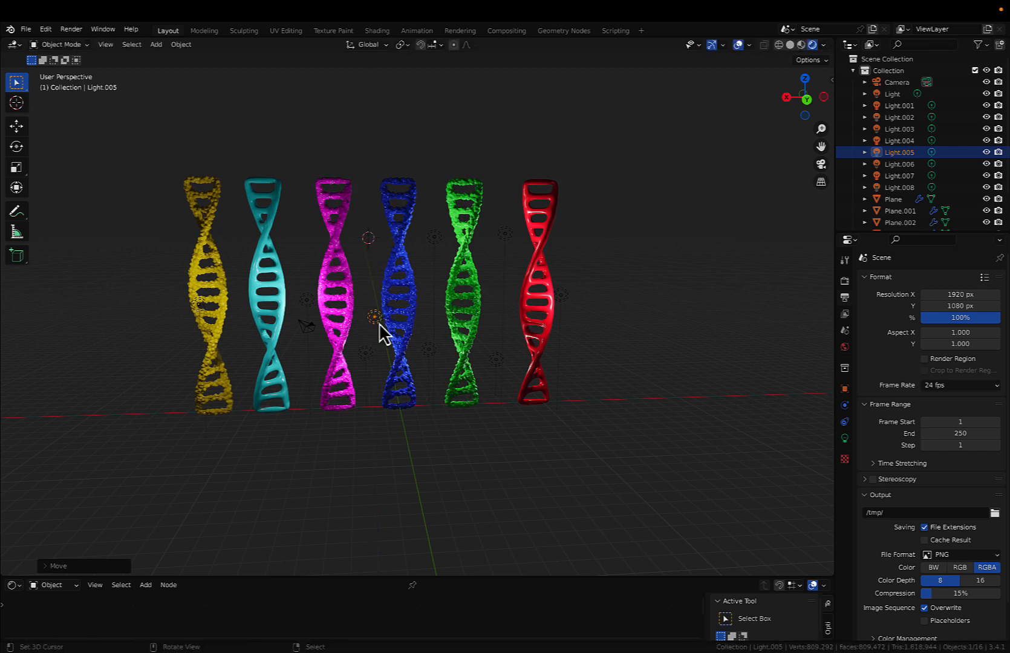
Set the selected point light's power to 10000 W.
left_click(845, 438)
left_click(932, 359)
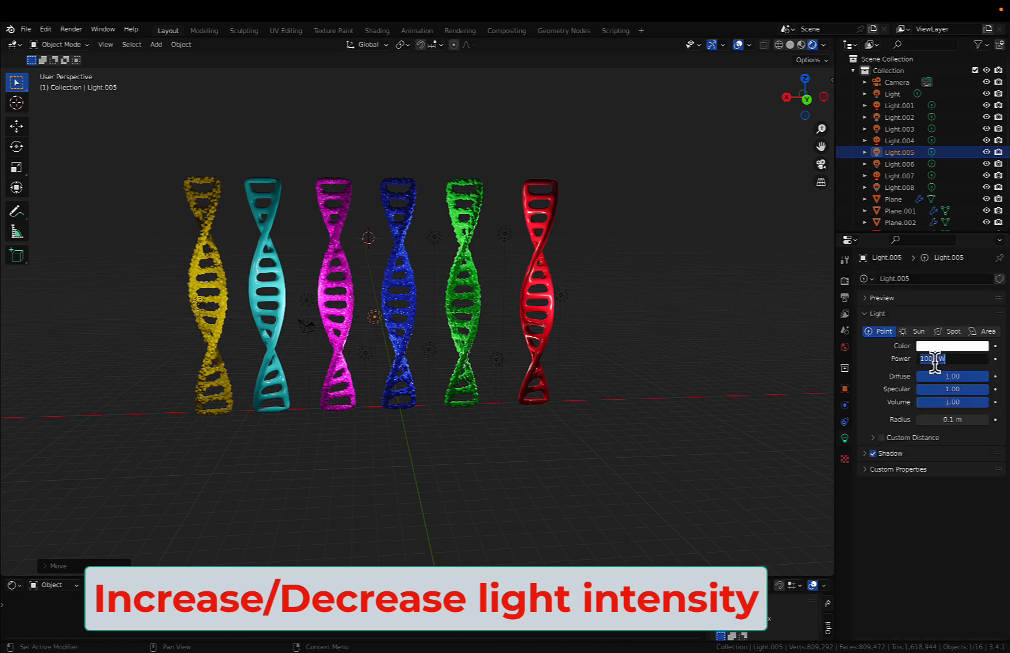
left_click(928, 359)
type("00")
key("Return")
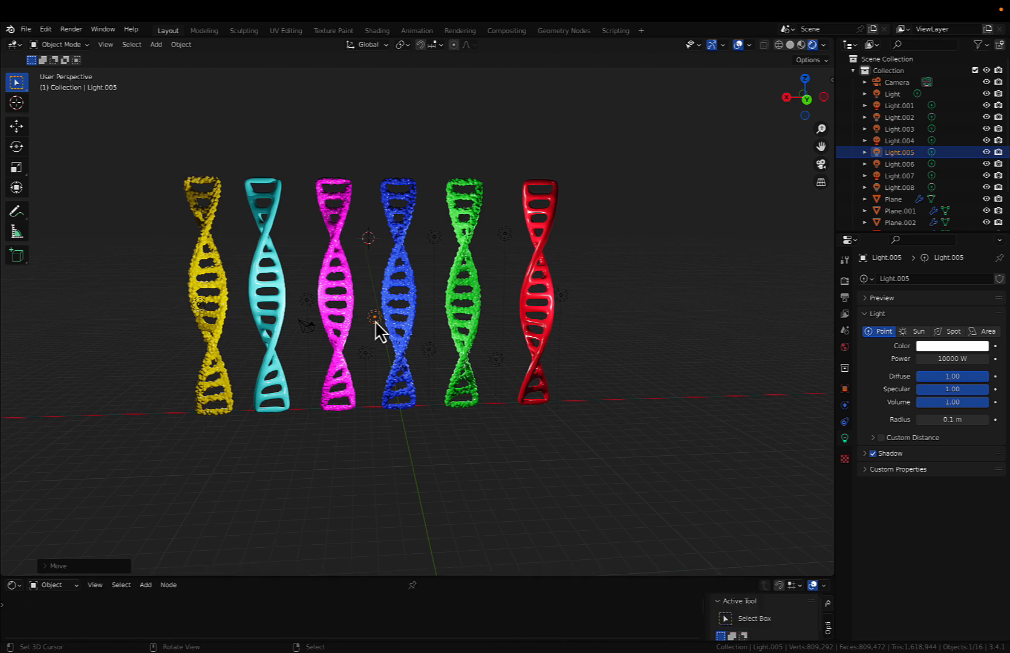
Move the 10000 W light about 8.4 m farther from the strands along the Y axis.
key("g")
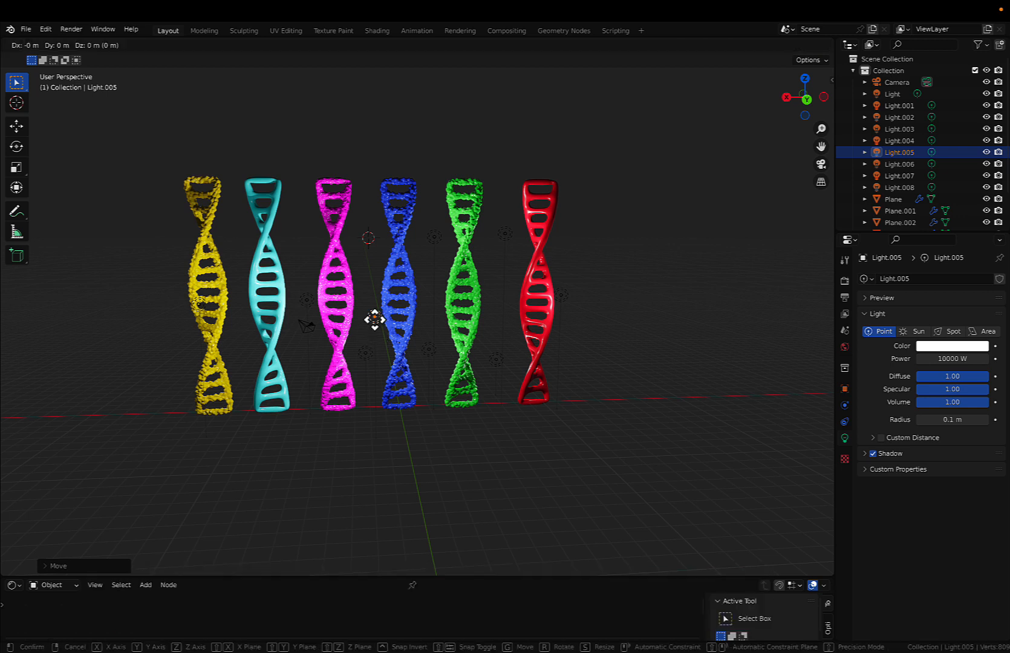
key("y")
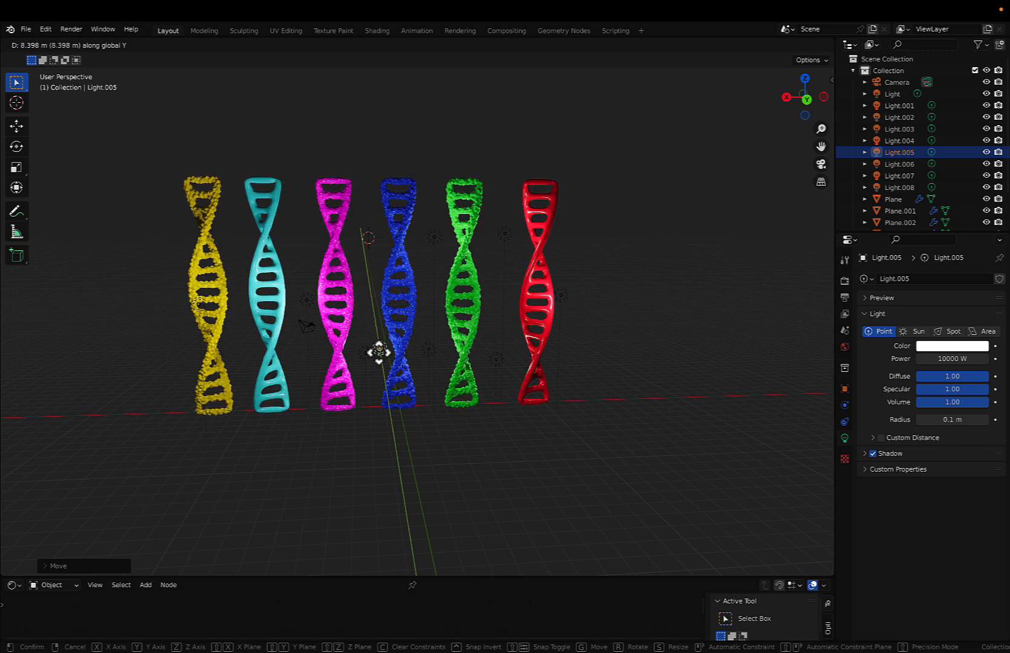
left_click(378, 351)
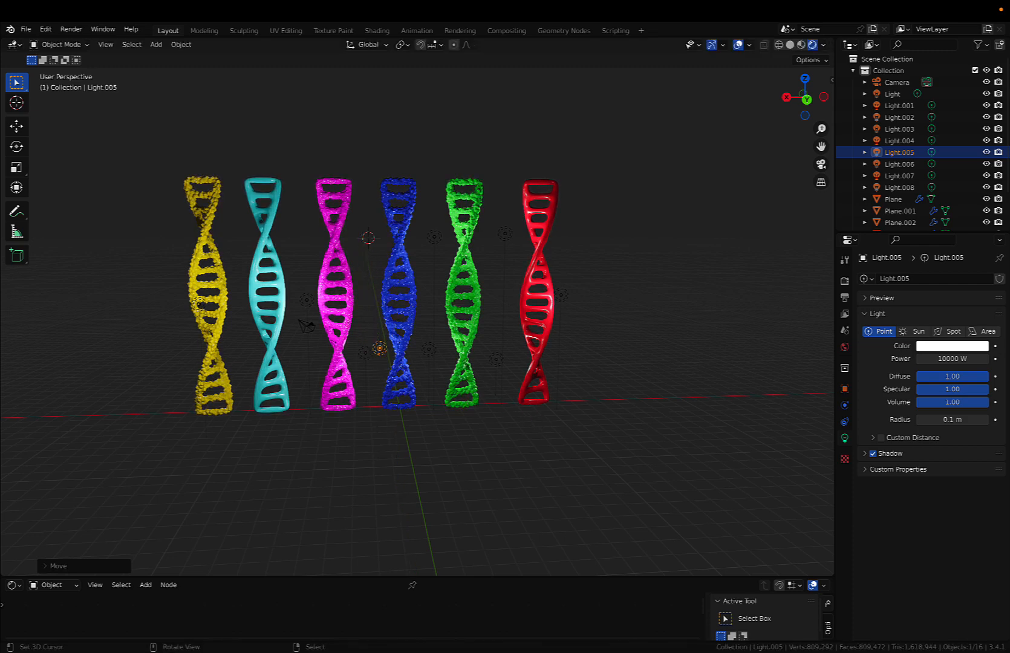
scroll(530, 406, "right", 10)
scroll(530, 406, "left", 12)
scroll(530, 406, "right", 5)
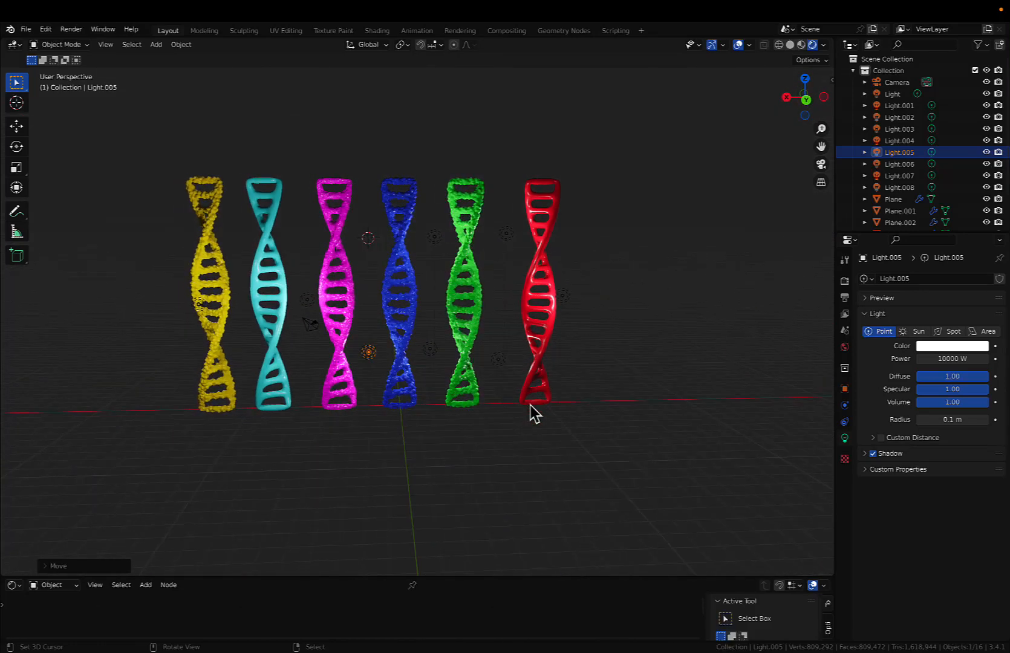
key("shift+a")
mouse_move(533, 413)
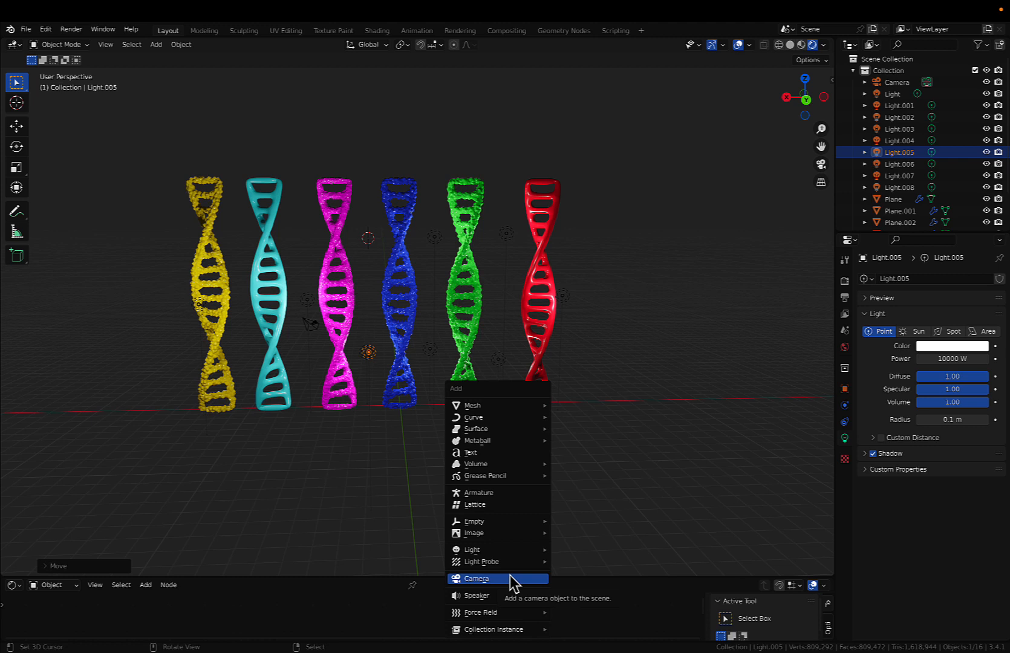
key("Escape")
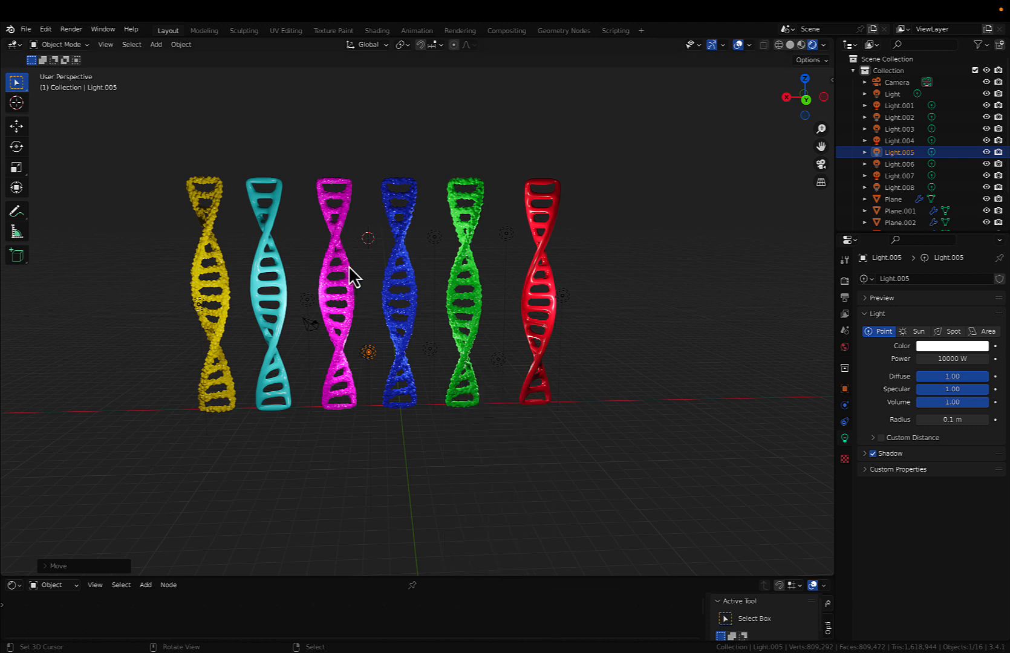
Check the existing camera view, frame all six strands from a slightly raised, angled viewpoint and align the camera to it.
key("grave")
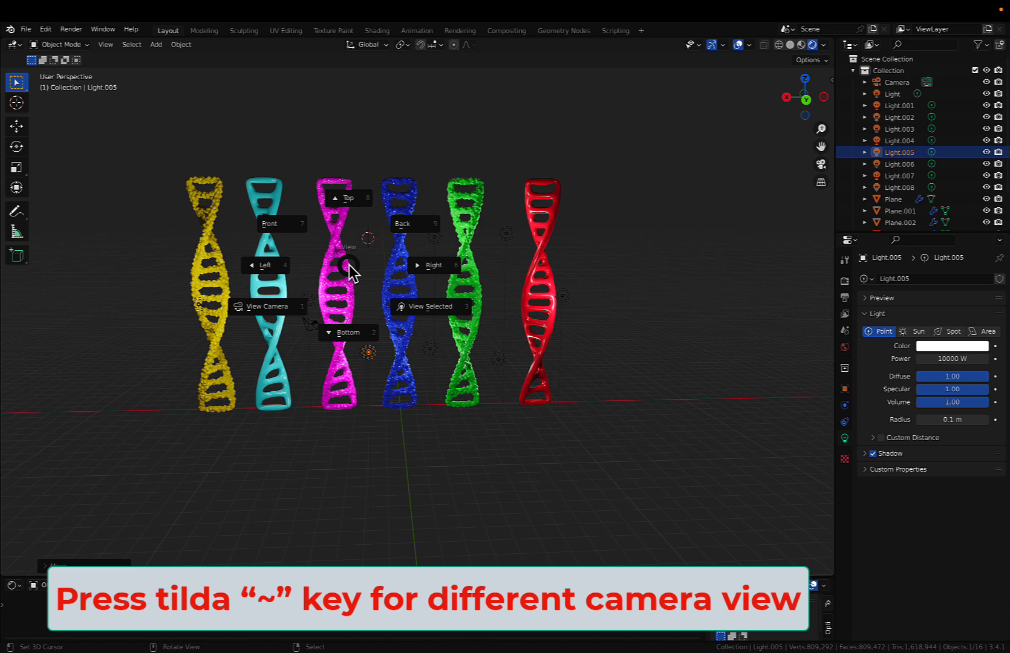
left_click(275, 309)
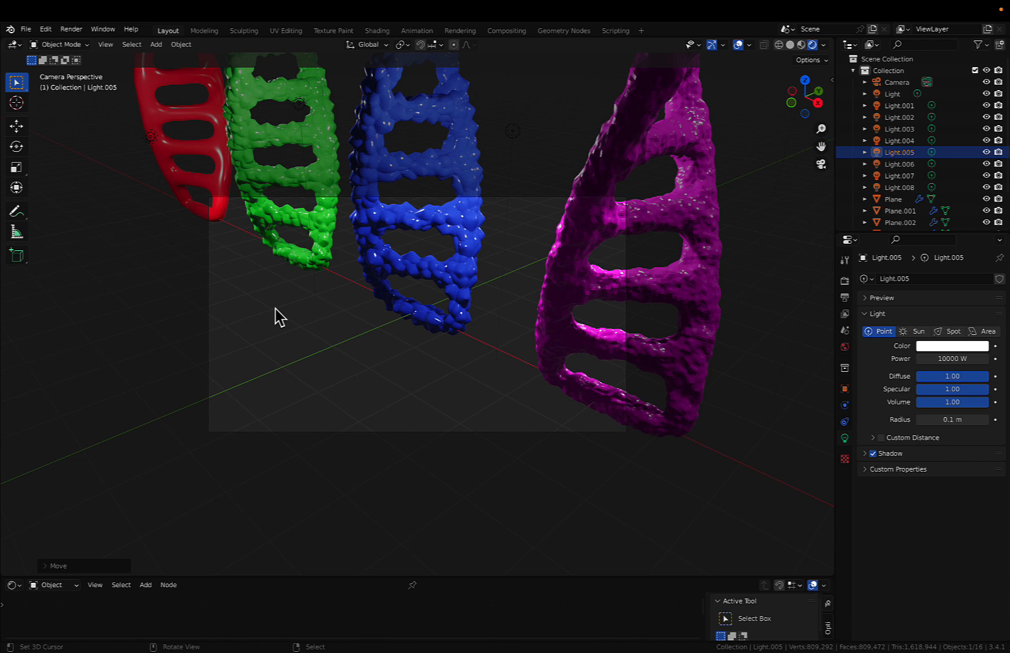
scroll(275, 309, "down", 10)
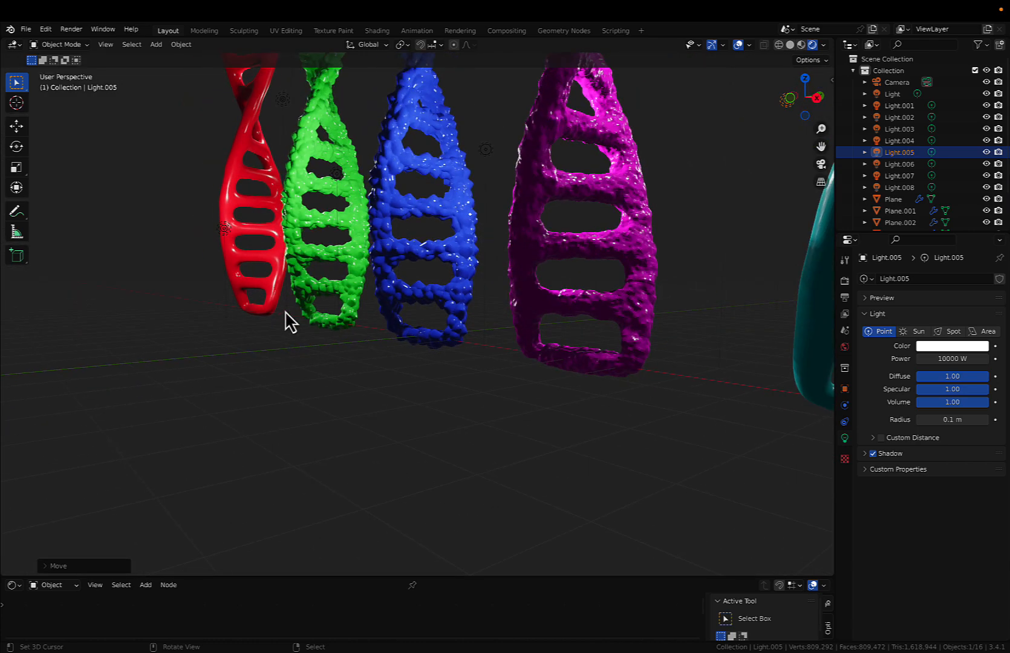
scroll(288, 317, "down", 10)
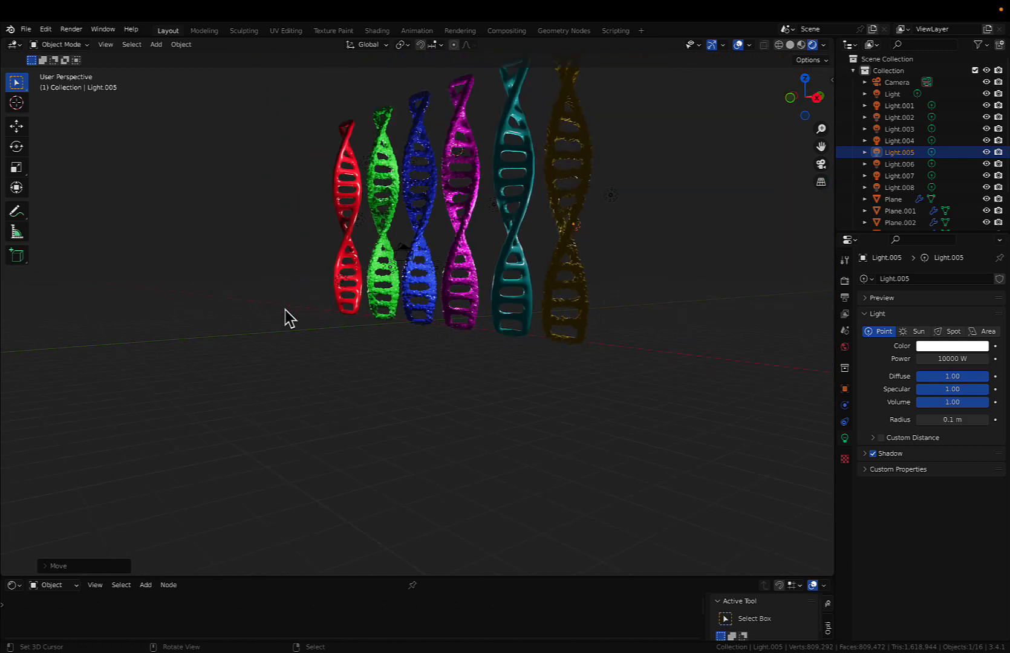
scroll(467, 221, "right", 10)
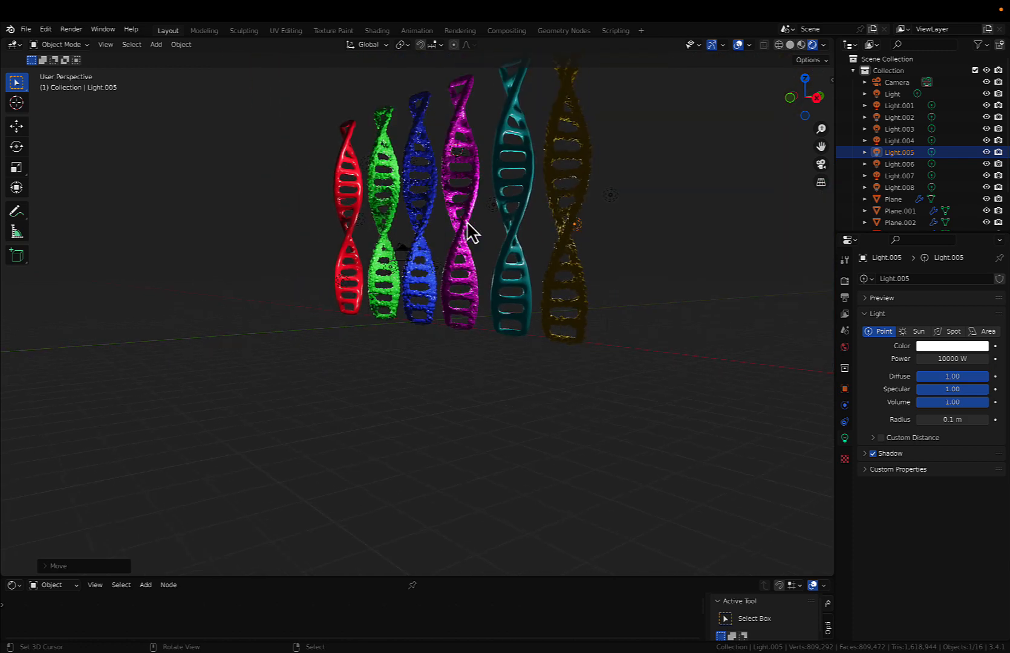
scroll(467, 220, "right", 5)
scroll(466, 220, "down", 3)
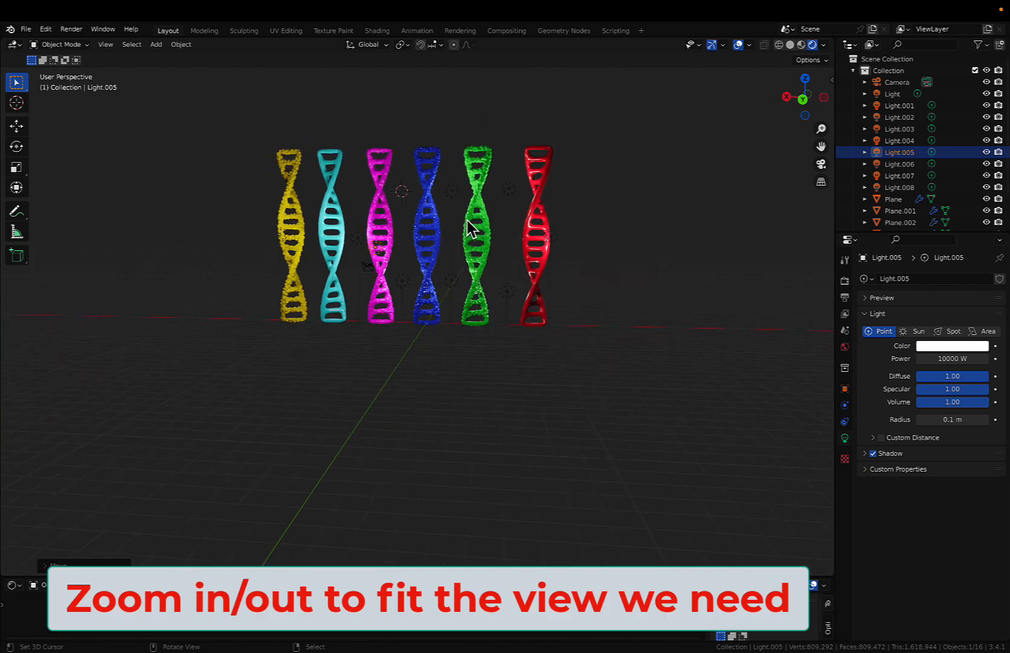
scroll(466, 220, "up", 5)
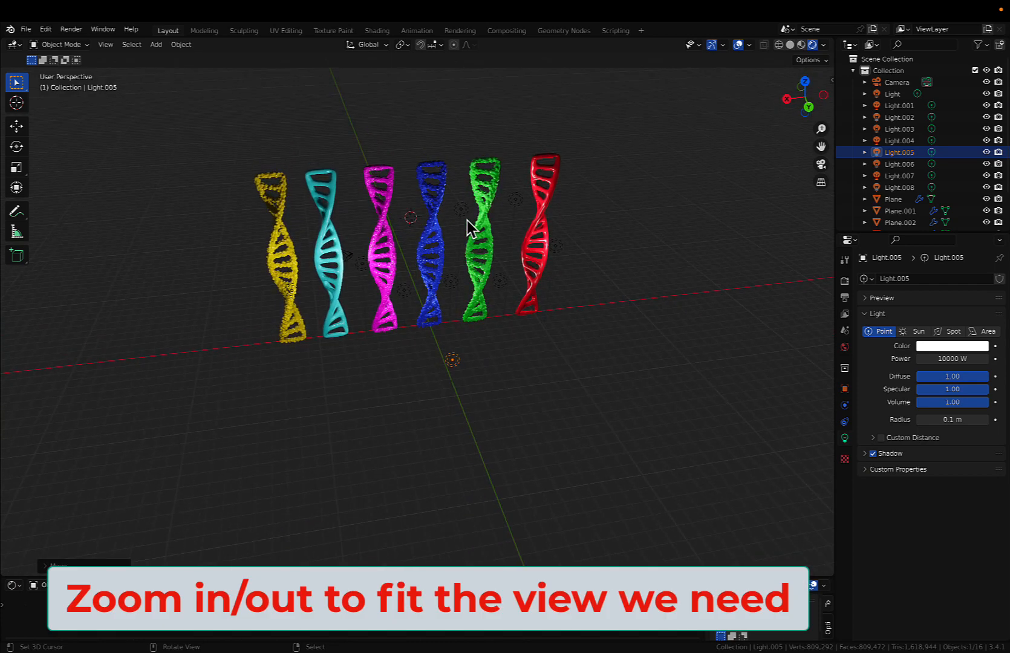
scroll(467, 220, "up", 5, "shift")
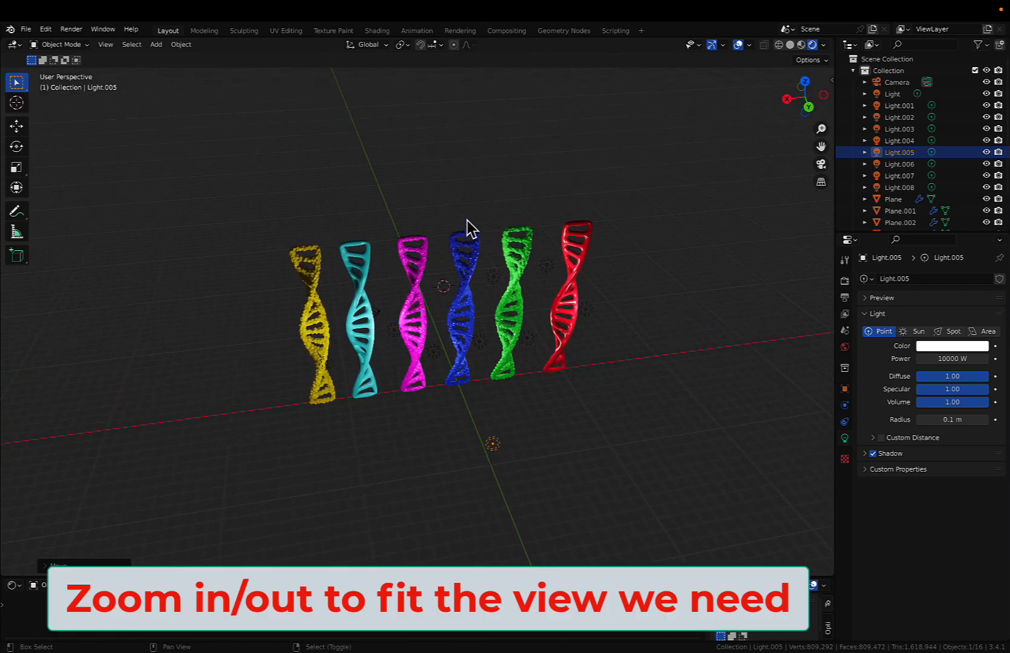
scroll(467, 220, "up", 5)
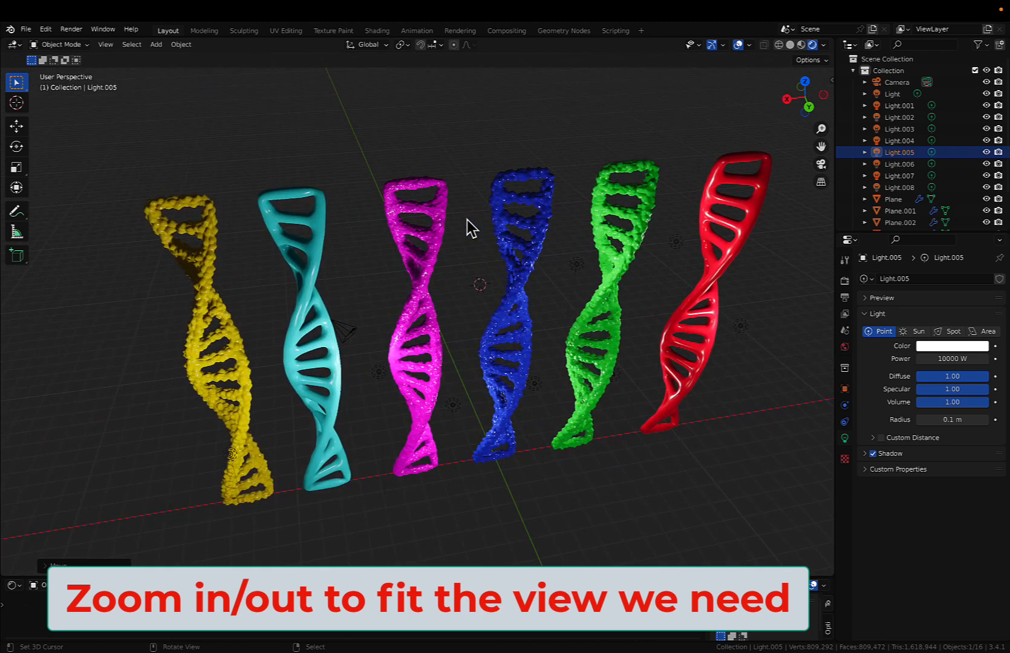
scroll(467, 220, "down", 5)
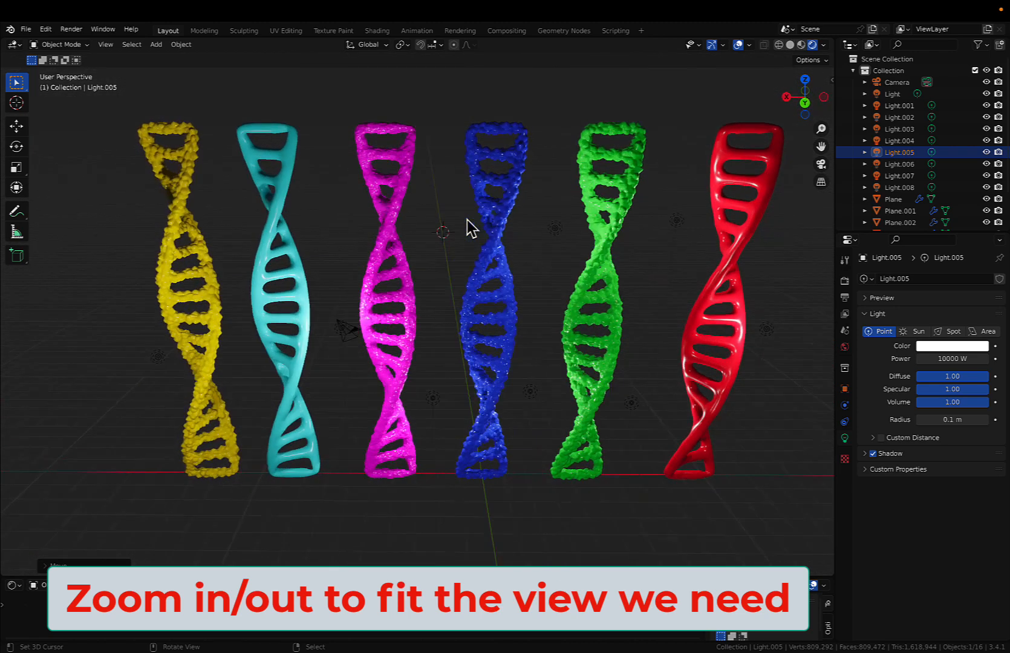
scroll(467, 219, "left", 3)
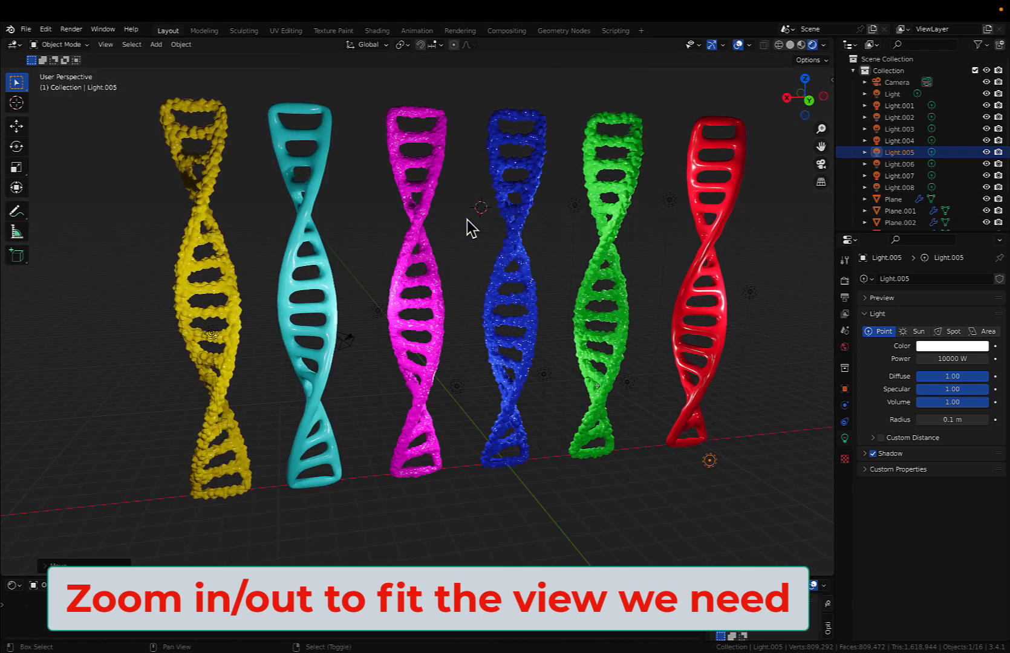
scroll(467, 220, "right", 5, "shift")
scroll(466, 220, "left", 3, "shift")
scroll(466, 229, "left", 3, "shift")
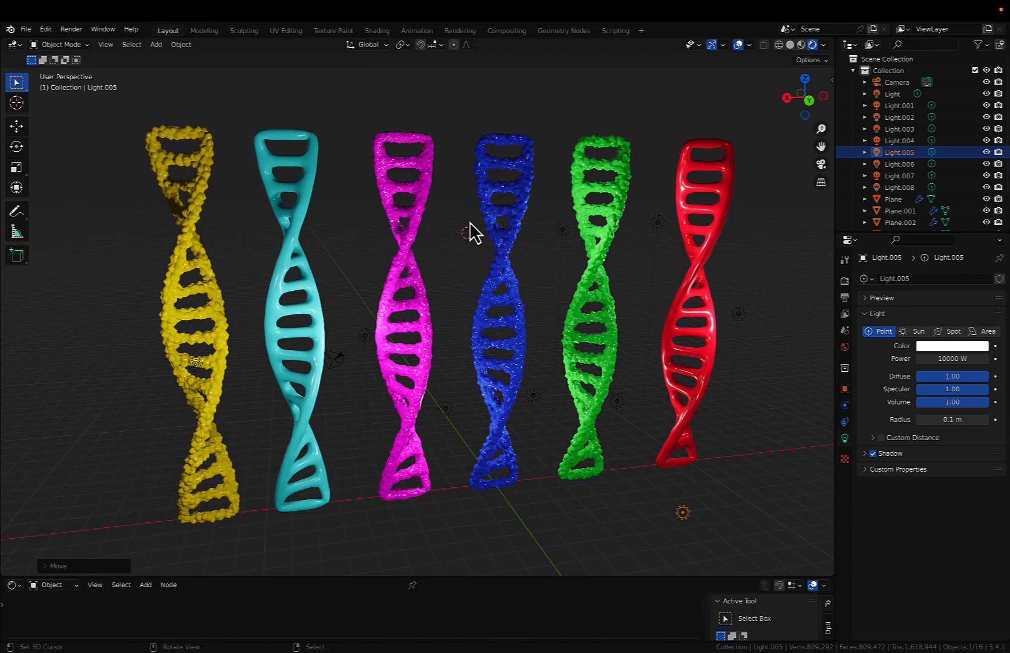
scroll(467, 219, "down", 2)
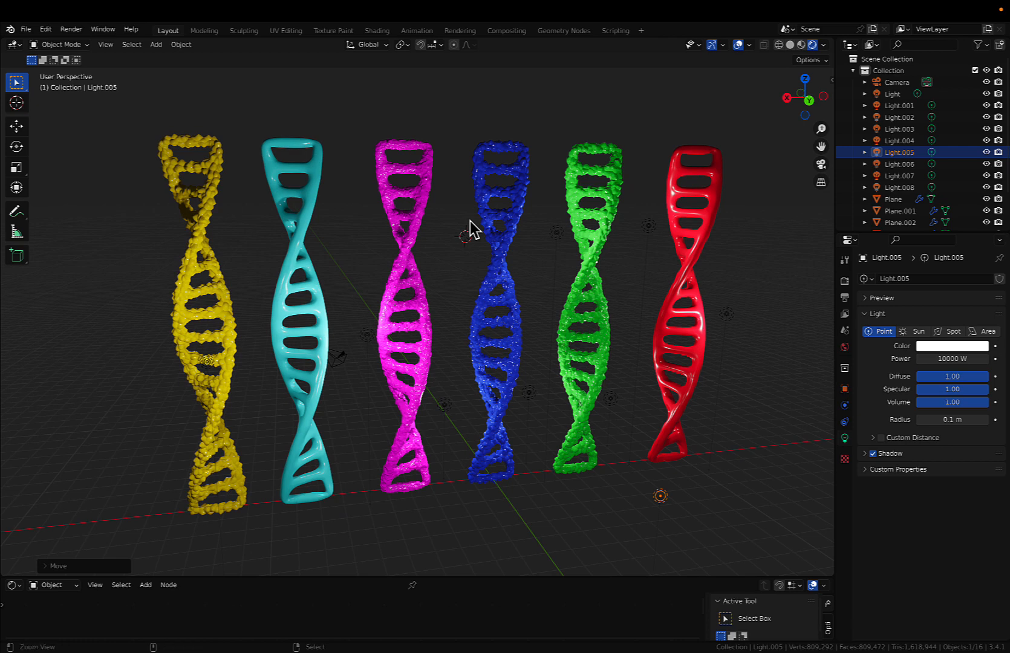
key("ctrl+alt+KP_0")
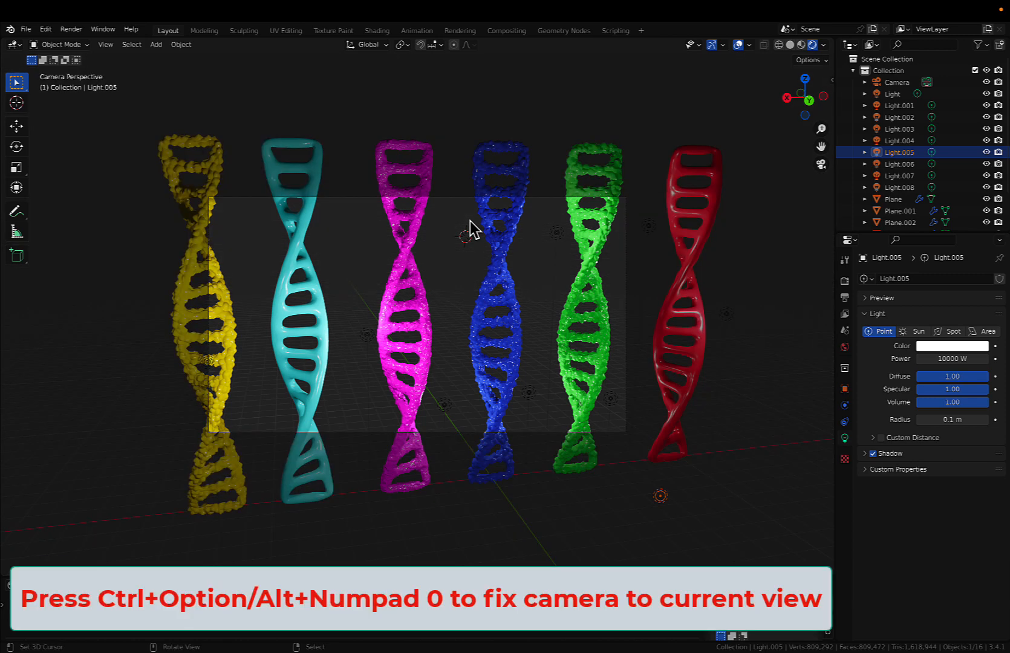
Widen the framing around the six strands and realign the camera to the current view.
scroll(470, 221, "down", 5)
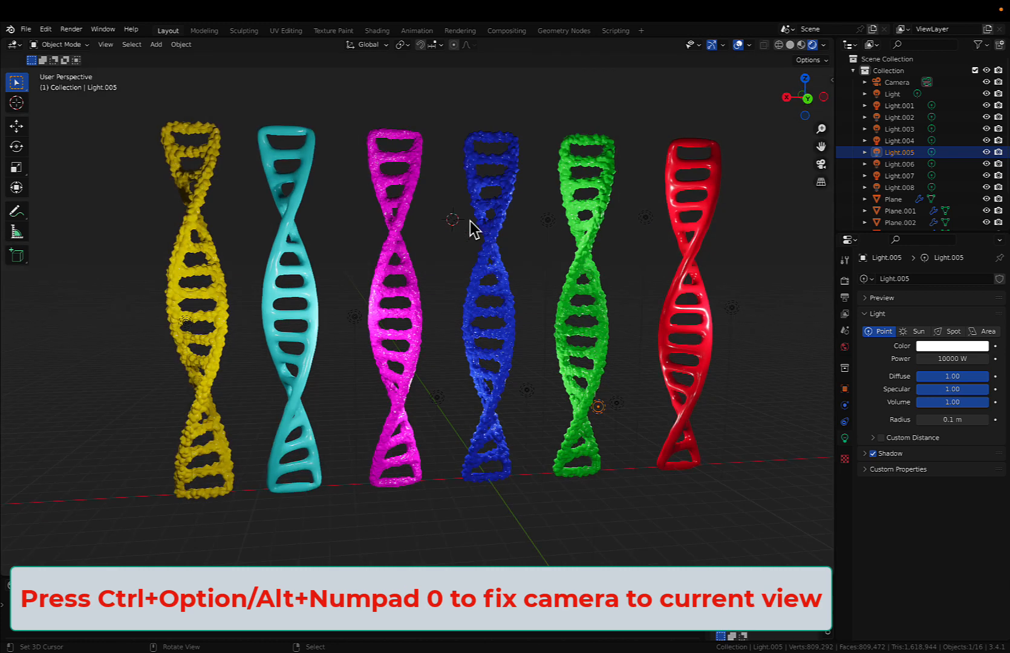
scroll(470, 220, "up", 5)
scroll(471, 221, "left", 3)
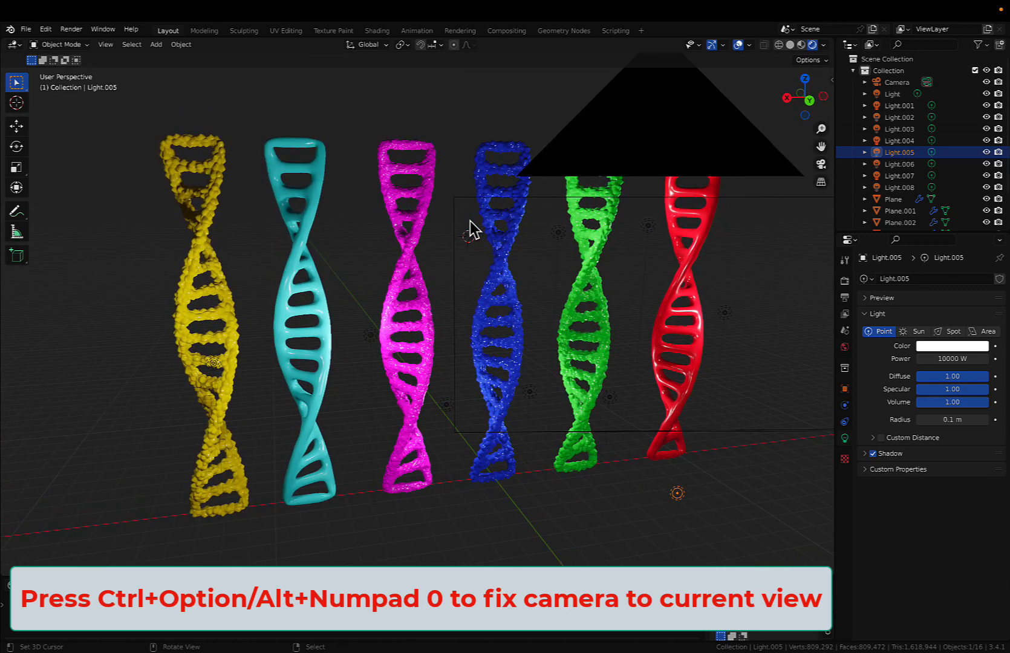
scroll(471, 221, "down", 4)
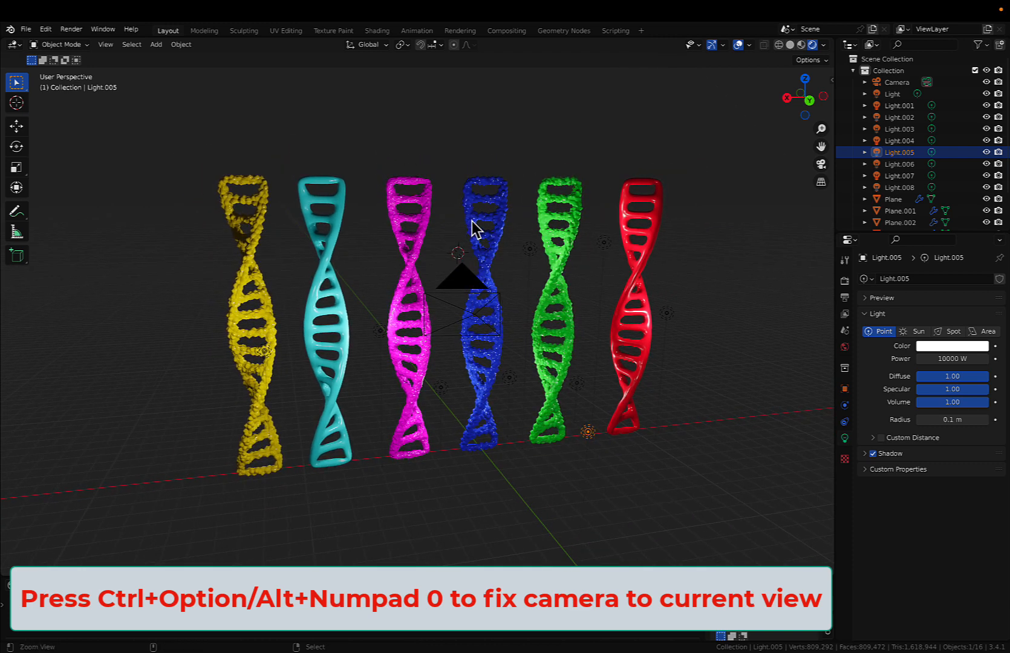
key("ctrl+alt+KP_0")
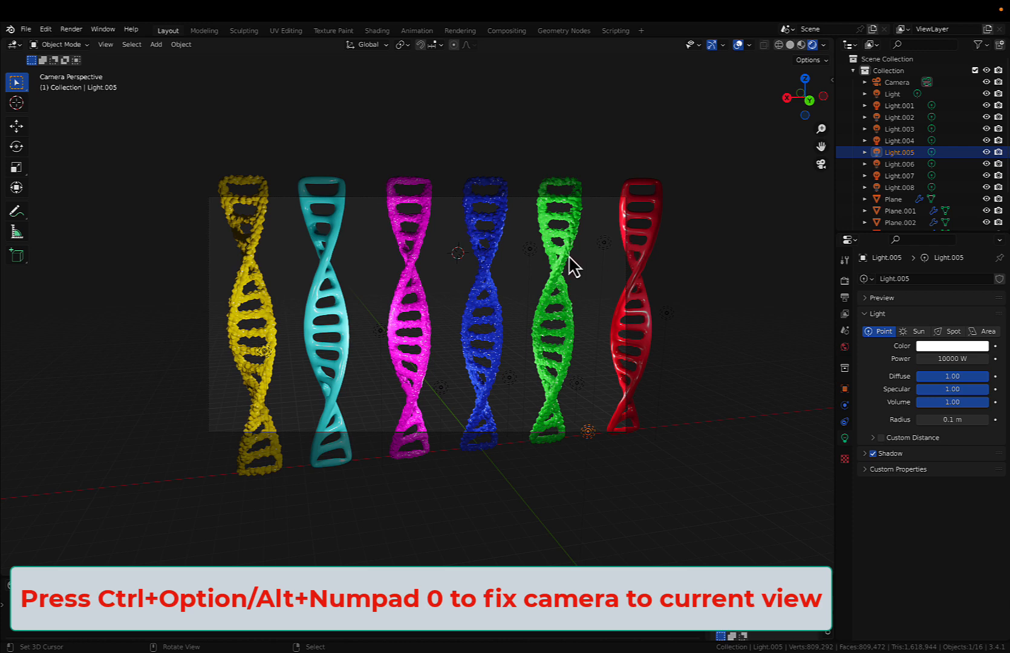
Move the red strand about 1.6 m toward the green strand, closer to the inside of the camera frame.
left_click(638, 231)
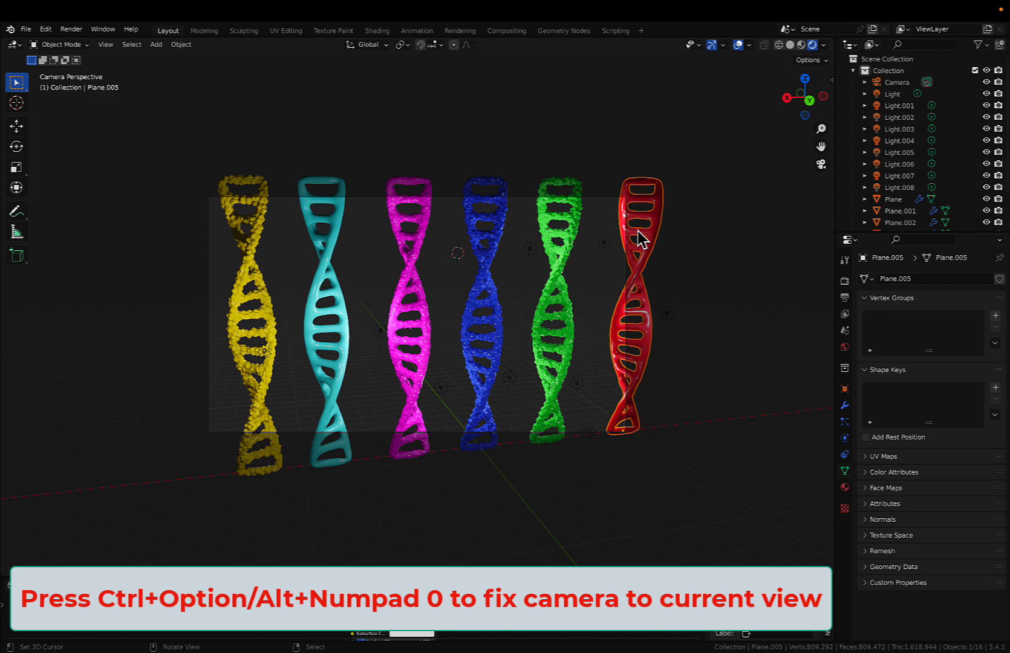
key("g")
left_click(609, 227)
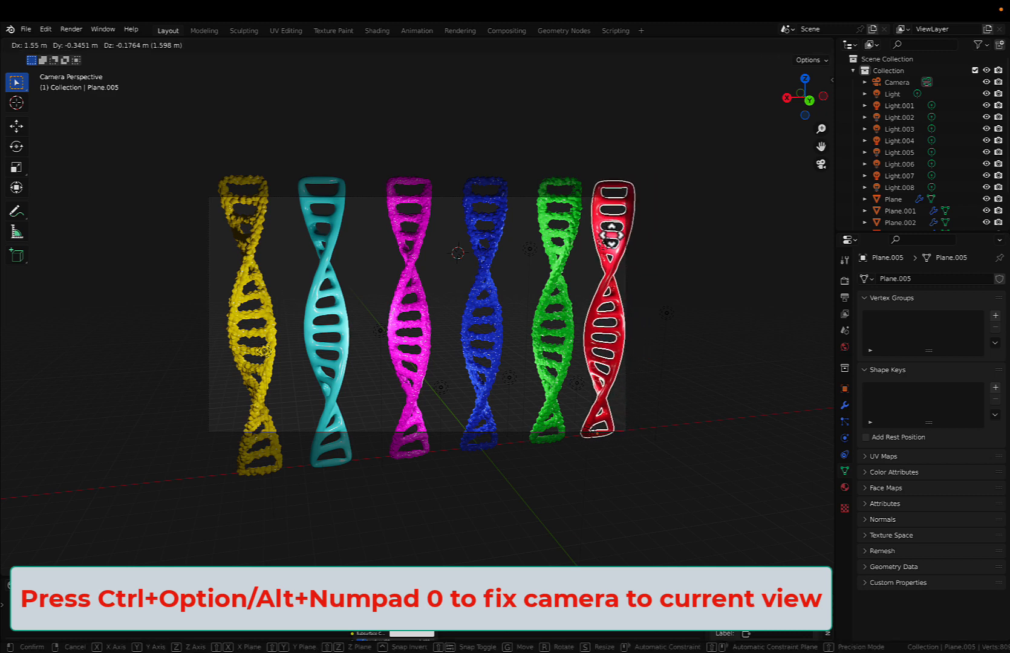
Move the yellow strand about 0.5 m outward, away from the others, and the cyan strand about 1.1 m toward it.
left_click(251, 245)
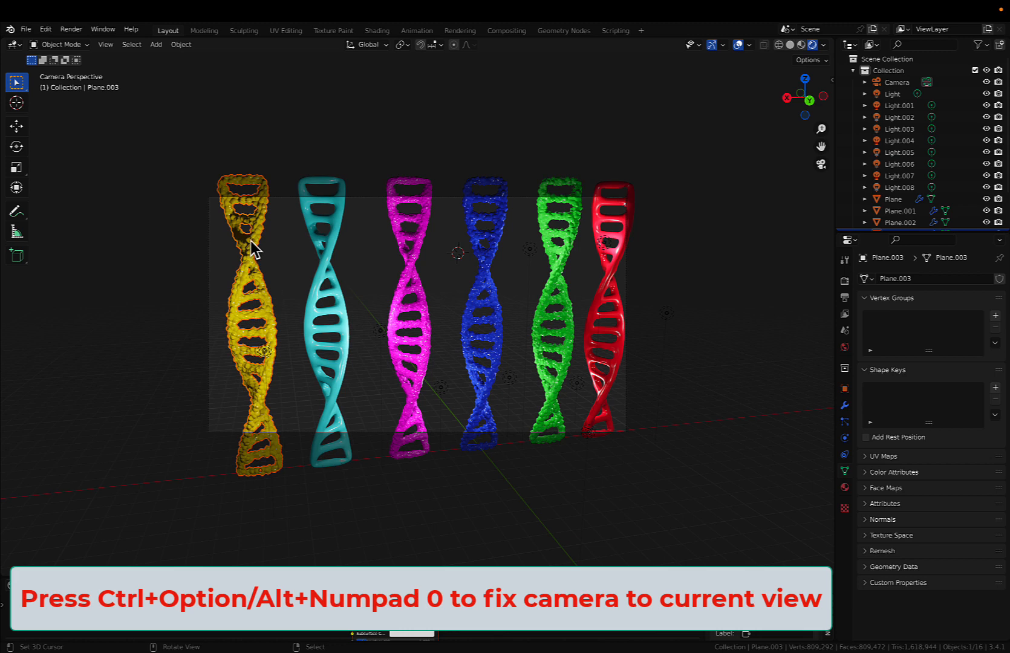
key("g")
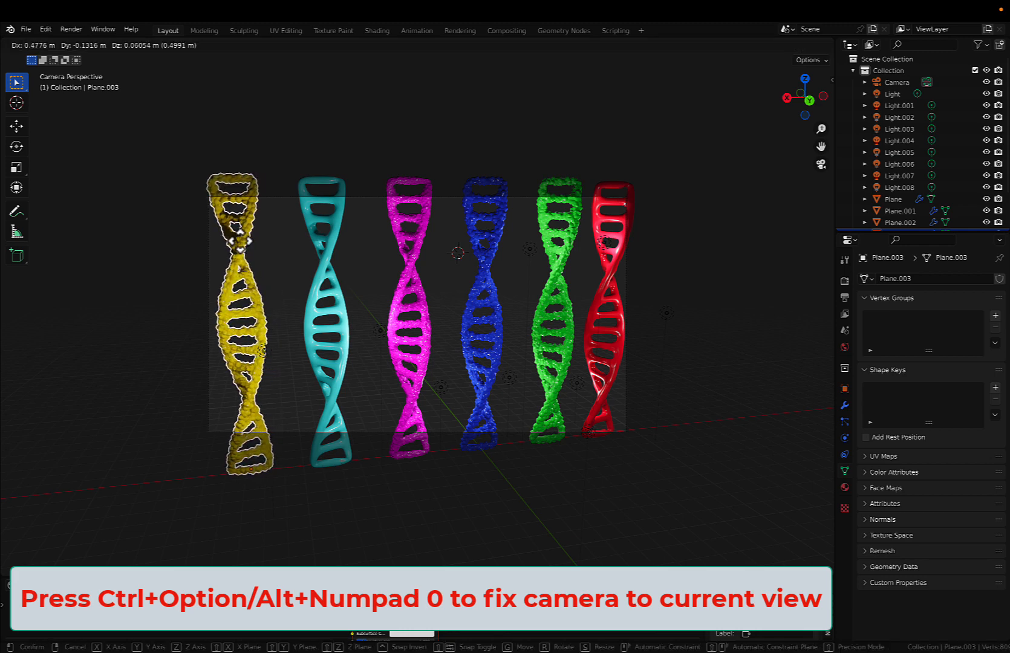
left_click(239, 239)
left_click(327, 280)
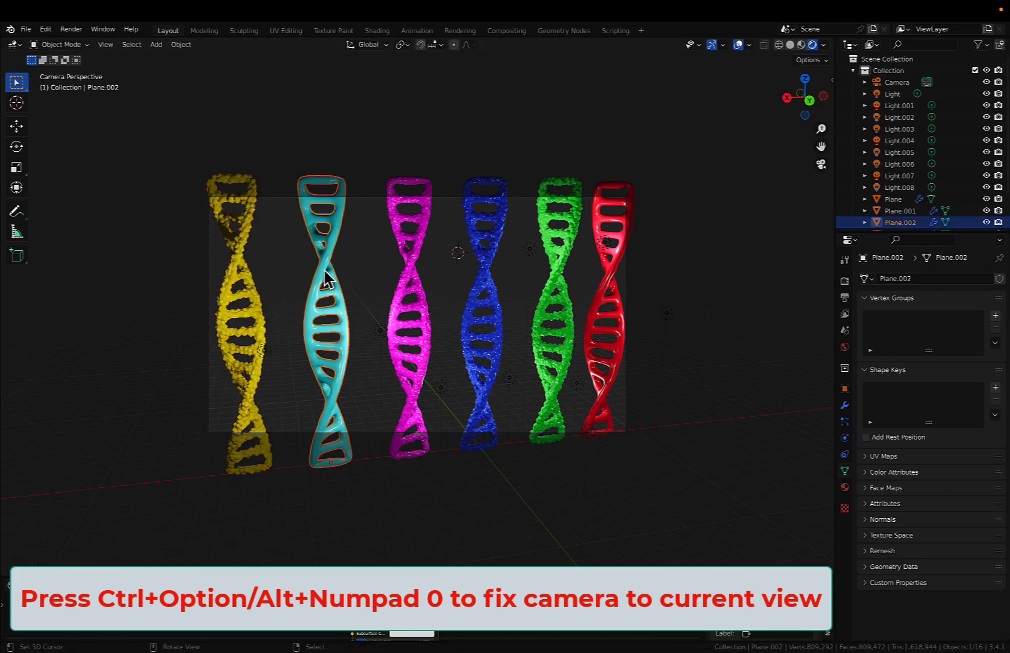
key("g")
left_click(302, 272)
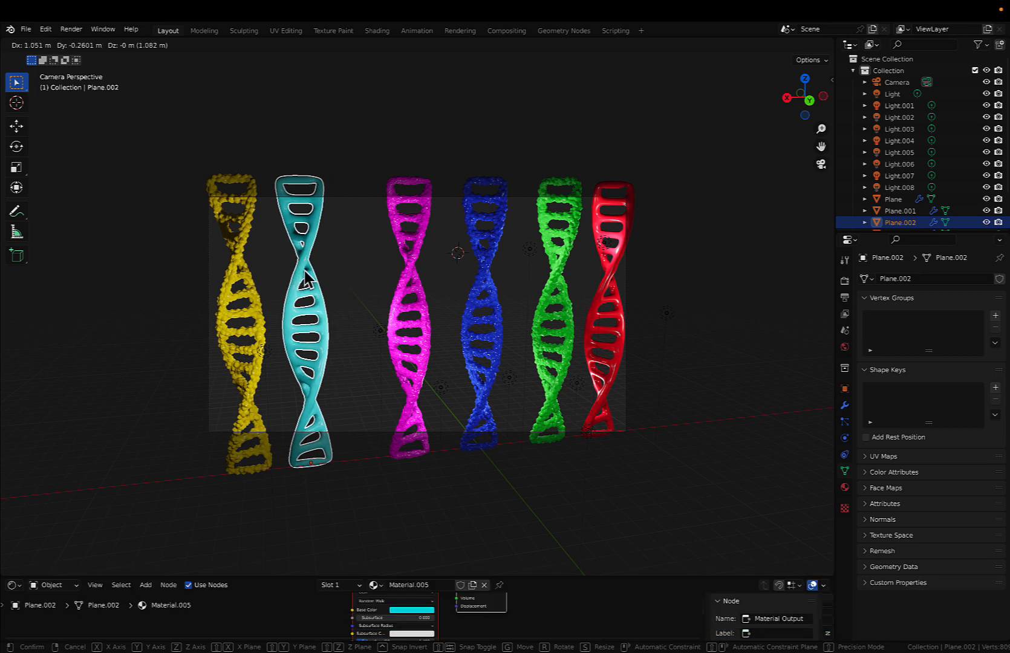
Move the magenta strand about 1.5 m toward the cyan strand.
left_click(404, 285)
key("g")
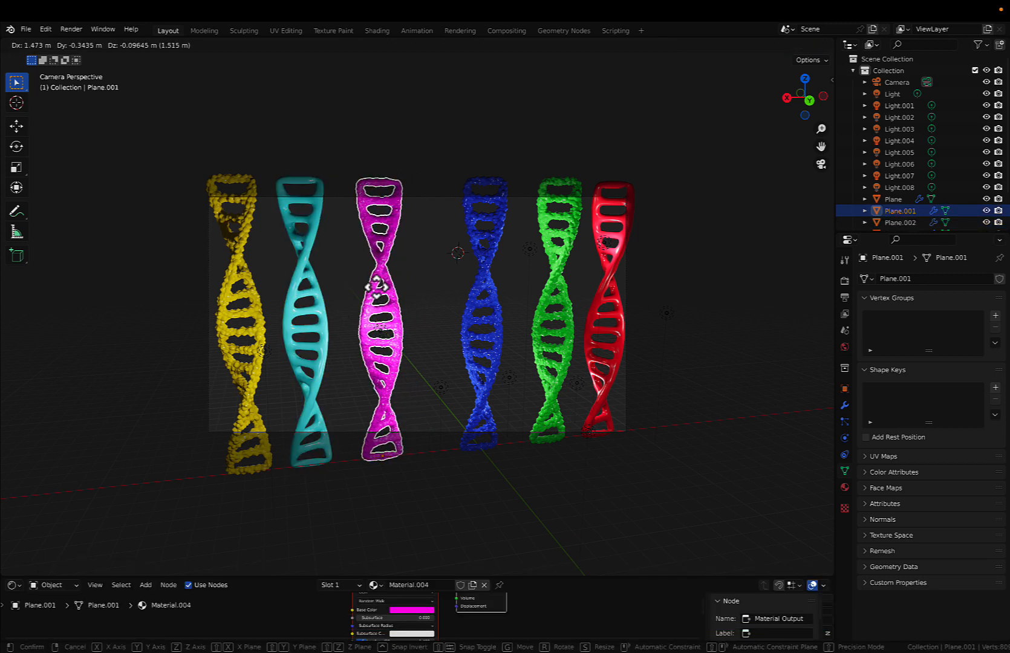
left_click(374, 285)
Move the blue strand toward the magenta strand to even out the spacing.
left_click(479, 306)
key("h")
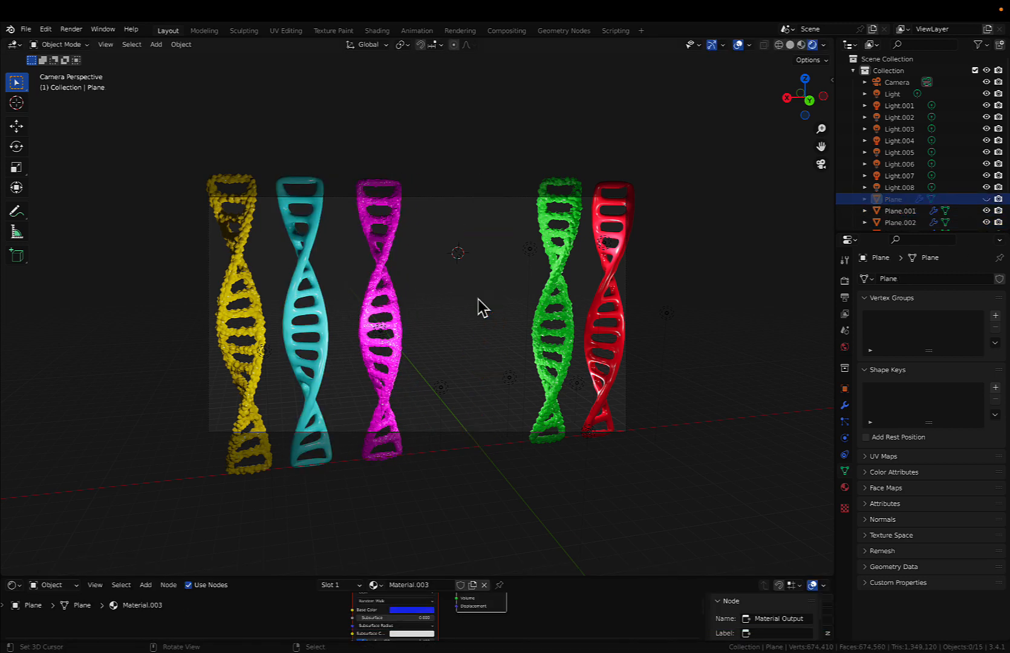
key("alt+h")
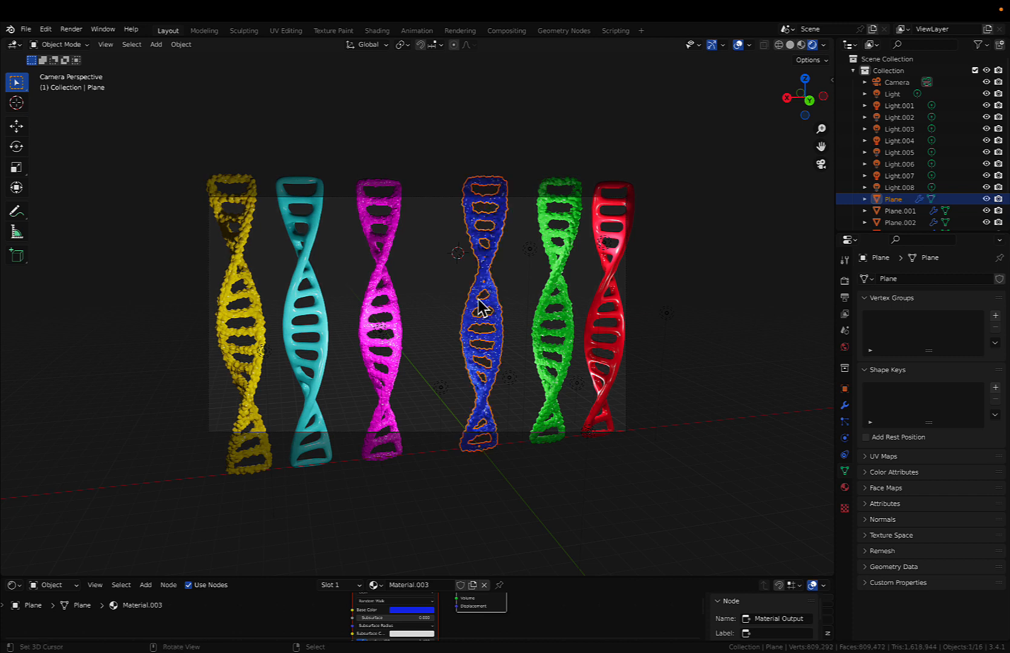
key("g")
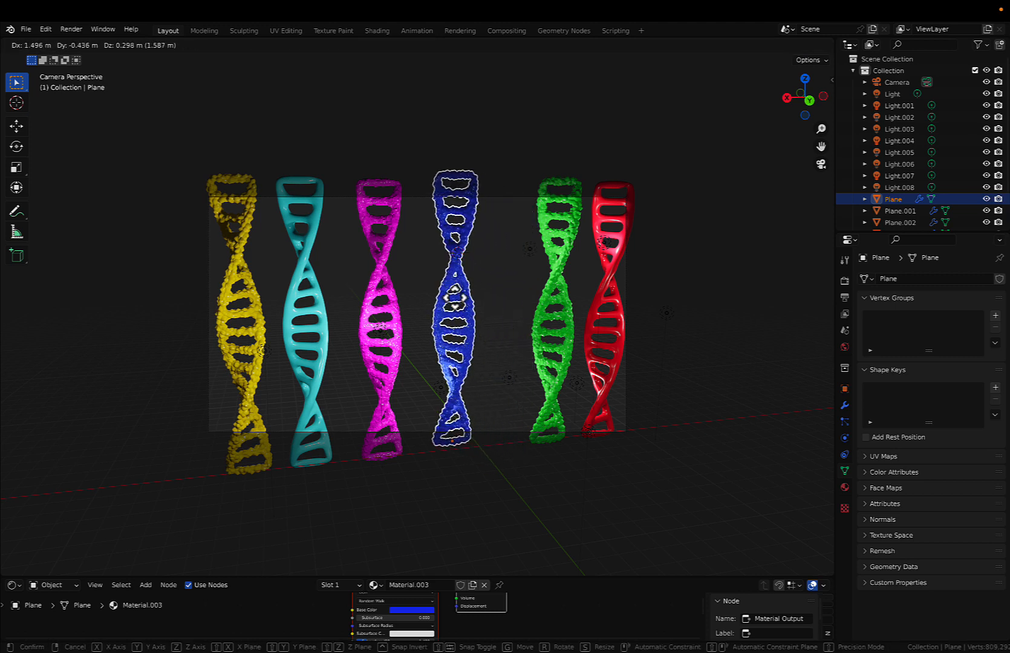
left_click(474, 304)
Shift the green strand toward the blue one, and the red strand toward the green one, fully inside the camera frame's side edge.
left_click(544, 308)
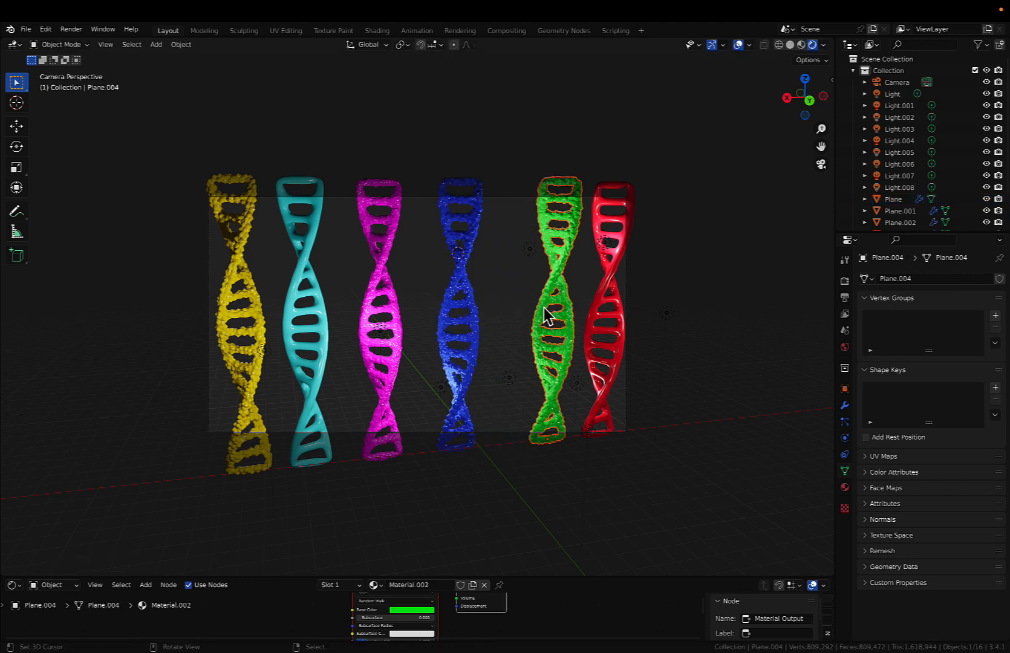
key("g")
left_click(518, 314)
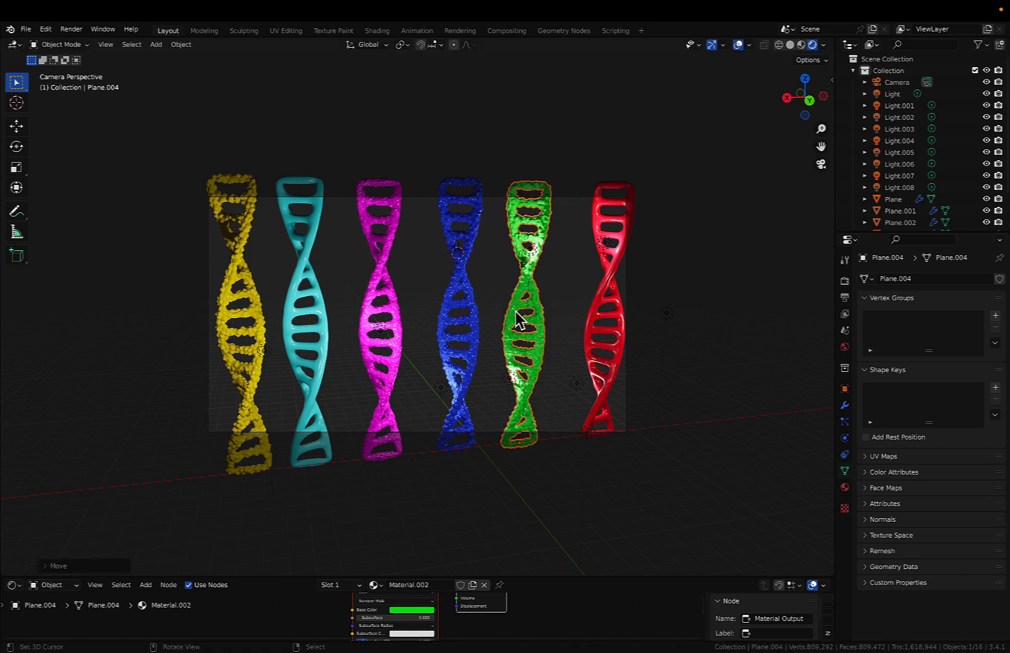
left_click(603, 305)
key("g")
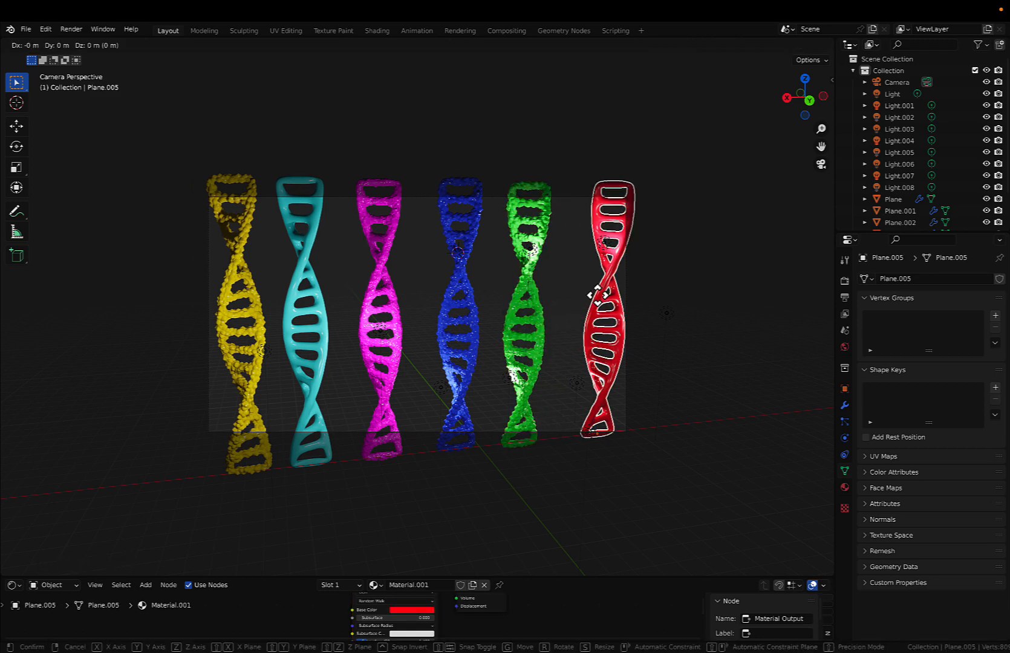
left_click(582, 302)
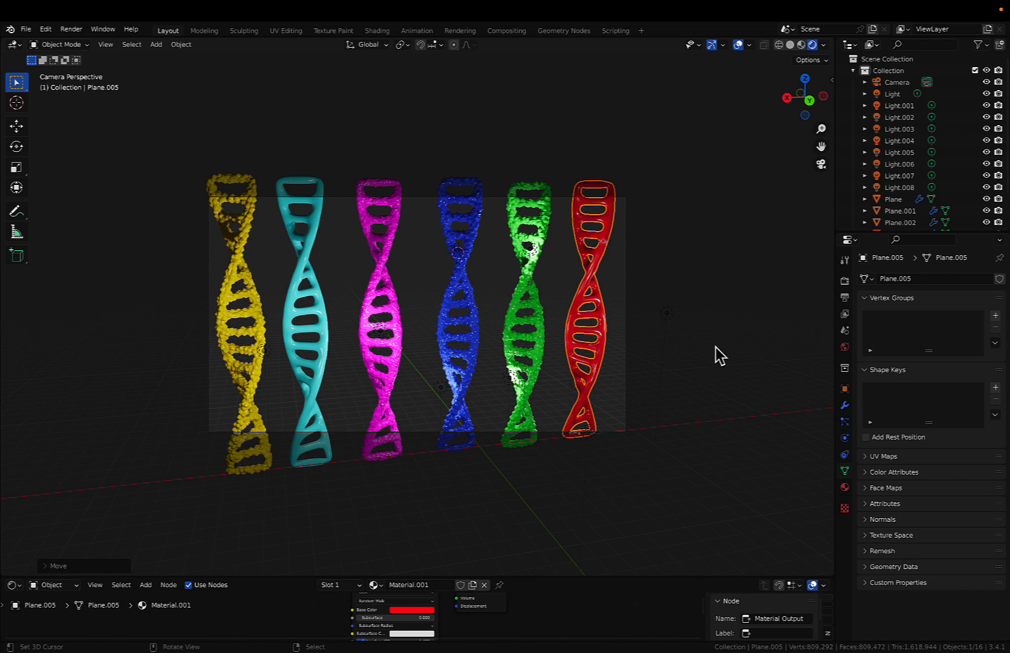
Examine the spacing and lighting of the six strands through the camera and from several surrounding angles.
scroll(715, 347, "left", 5)
scroll(715, 347, "right", 8)
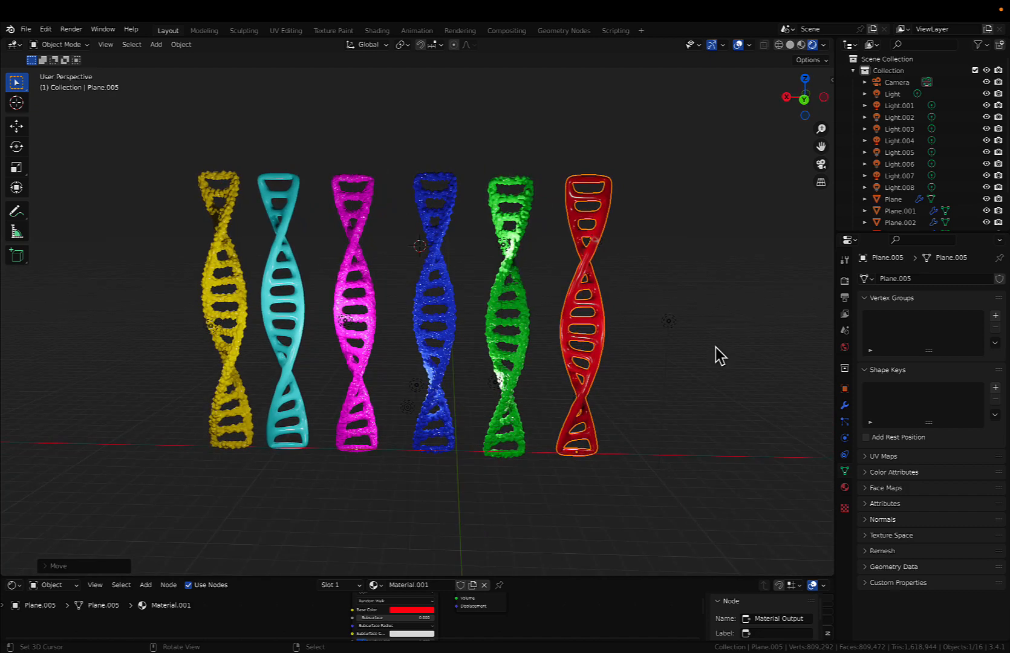
key("grave")
left_click(648, 390)
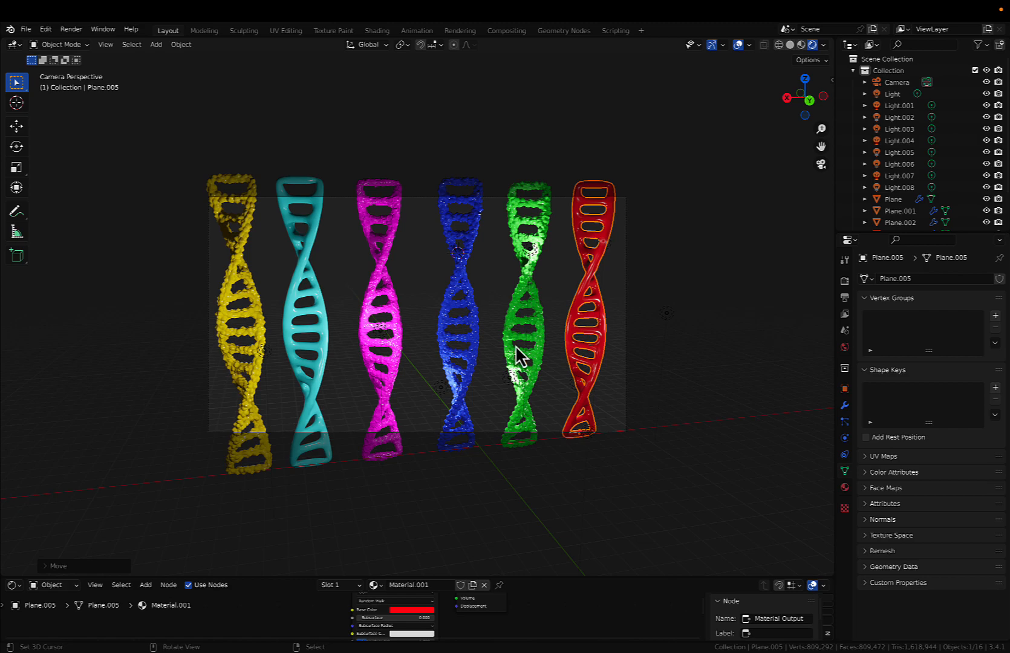
scroll(471, 341, "left", 8)
scroll(471, 341, "right", 8)
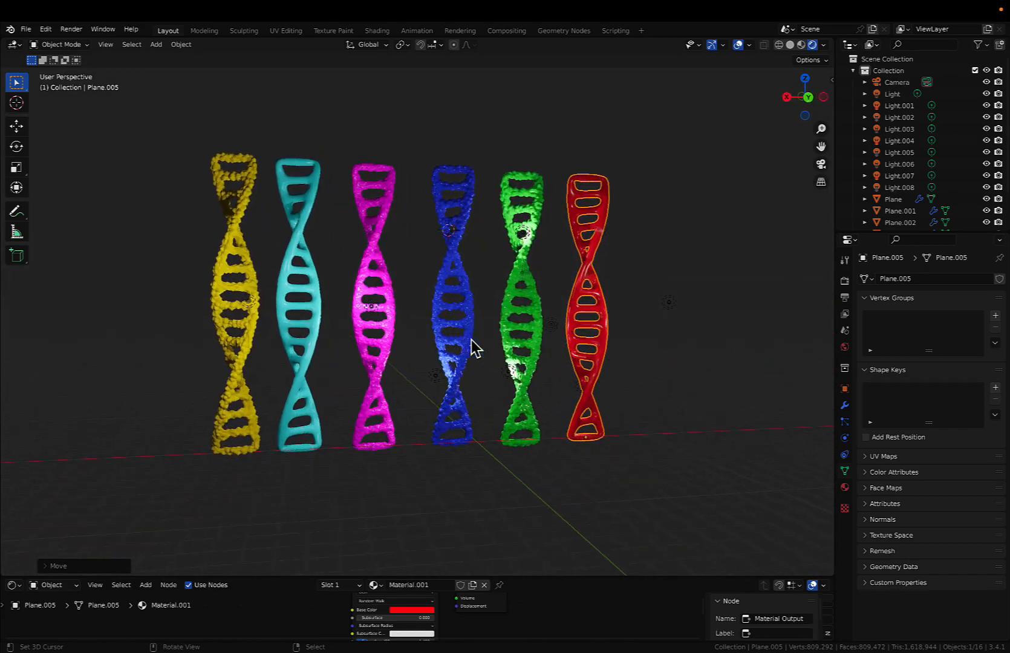
scroll(470, 341, "right", 10)
scroll(470, 341, "left", 6)
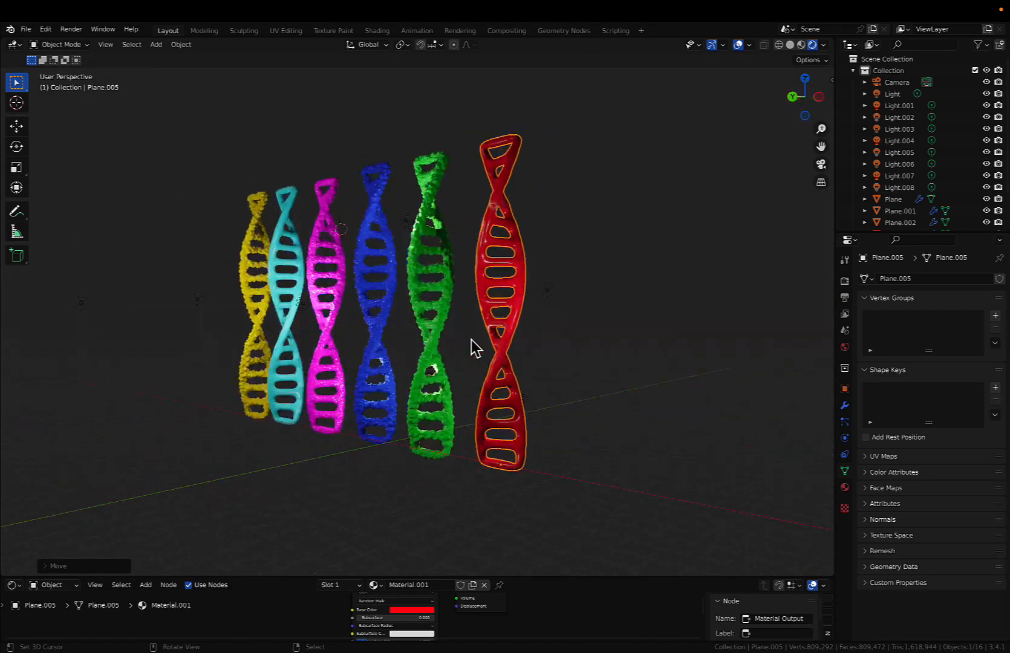
scroll(471, 340, "left", 10)
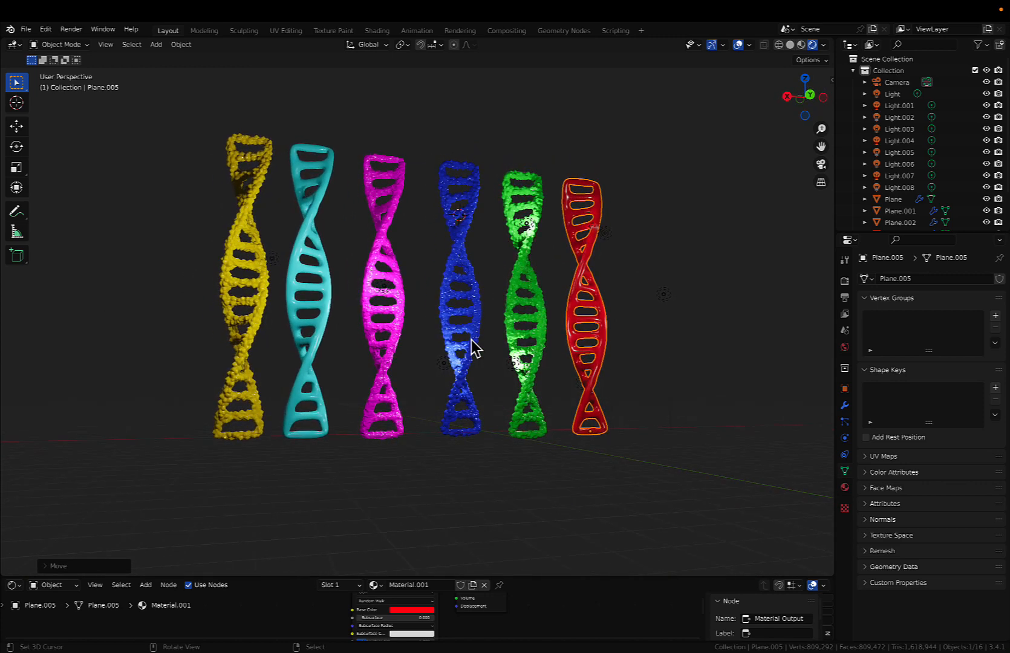
scroll(471, 340, "left", 5)
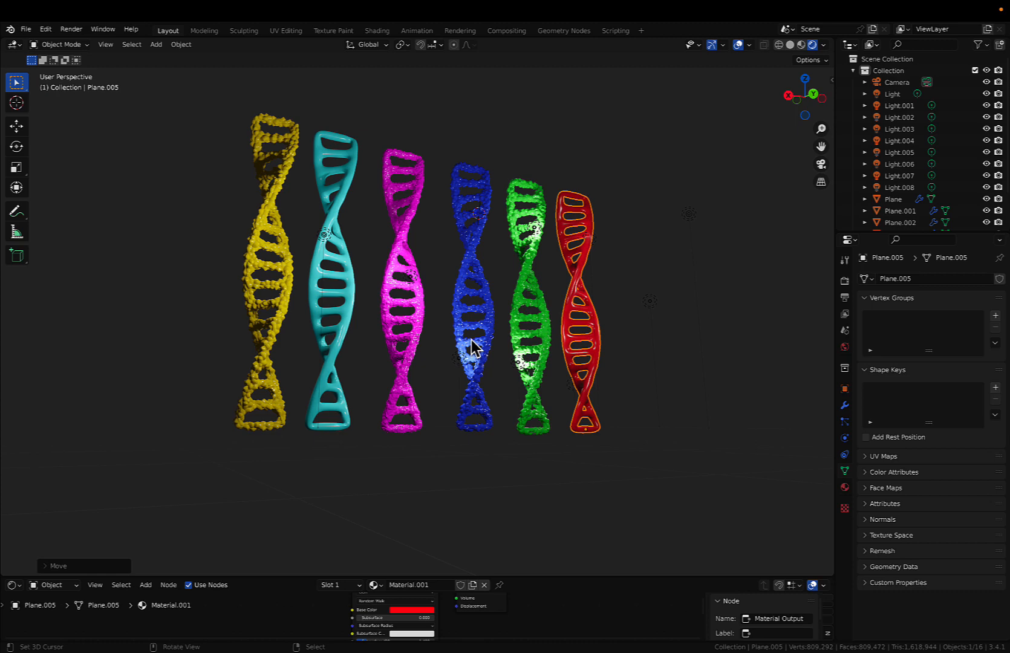
scroll(471, 340, "right", 6)
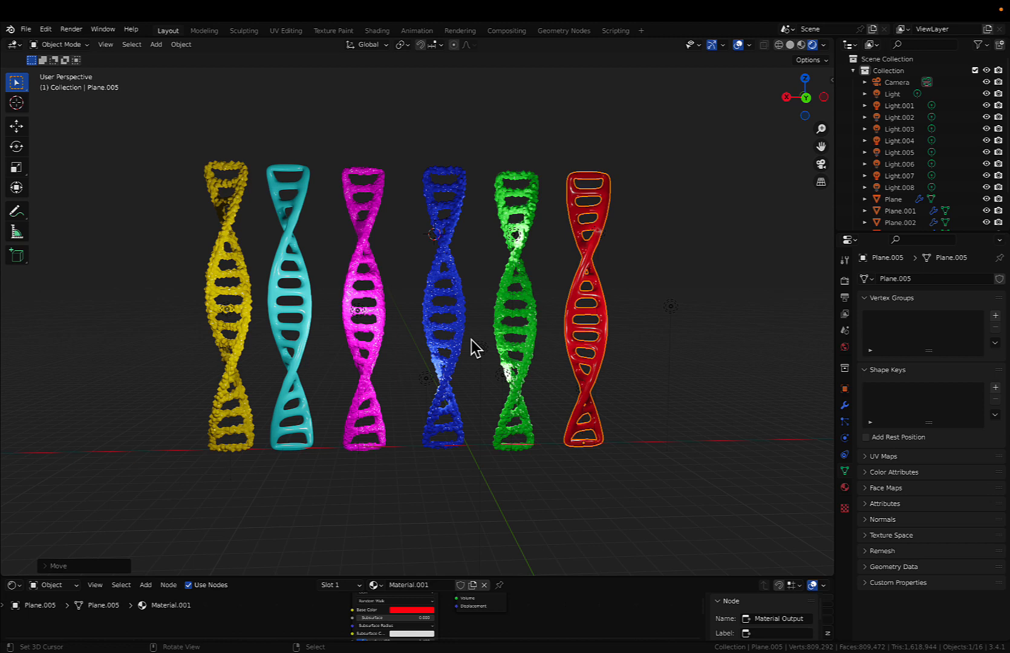
Review the output settings, make the film background transparent and keep Eevee as the render engine.
left_click(845, 297)
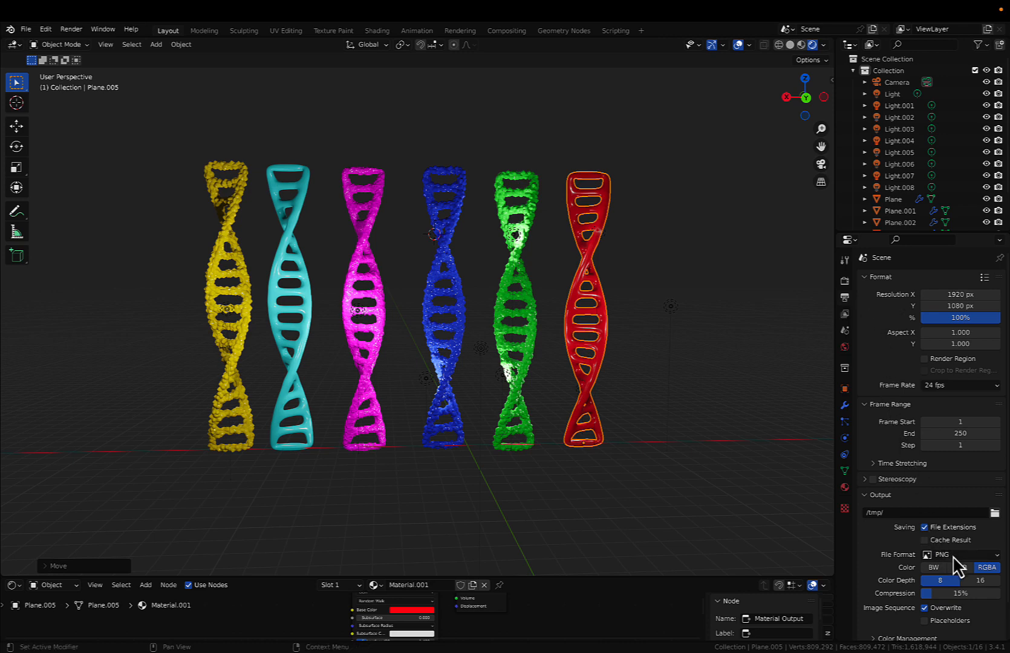
scroll(953, 555, "down", 2)
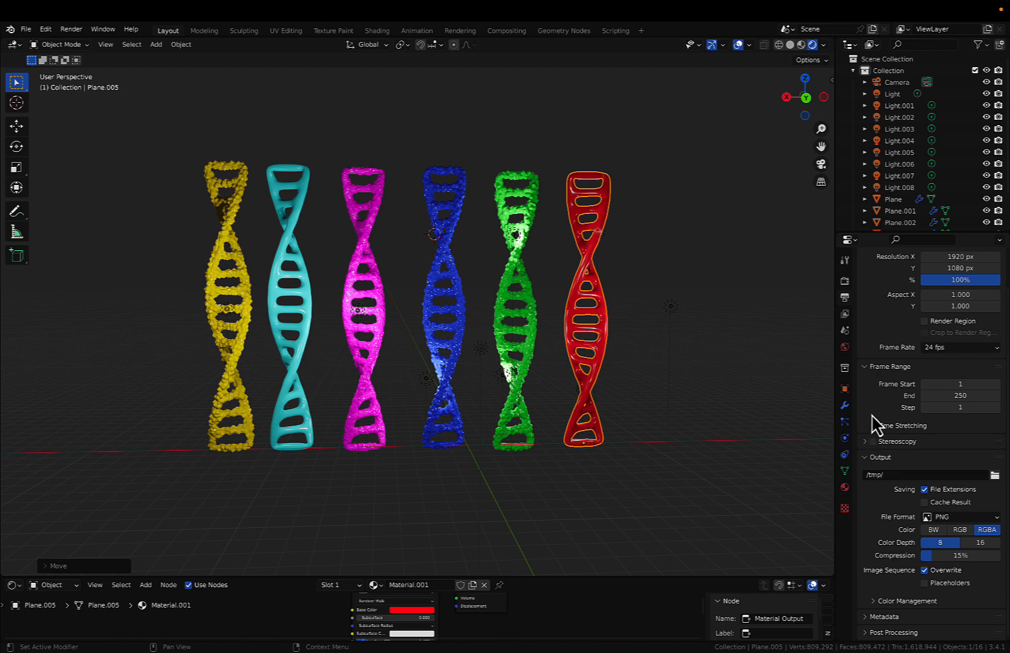
left_click(845, 281)
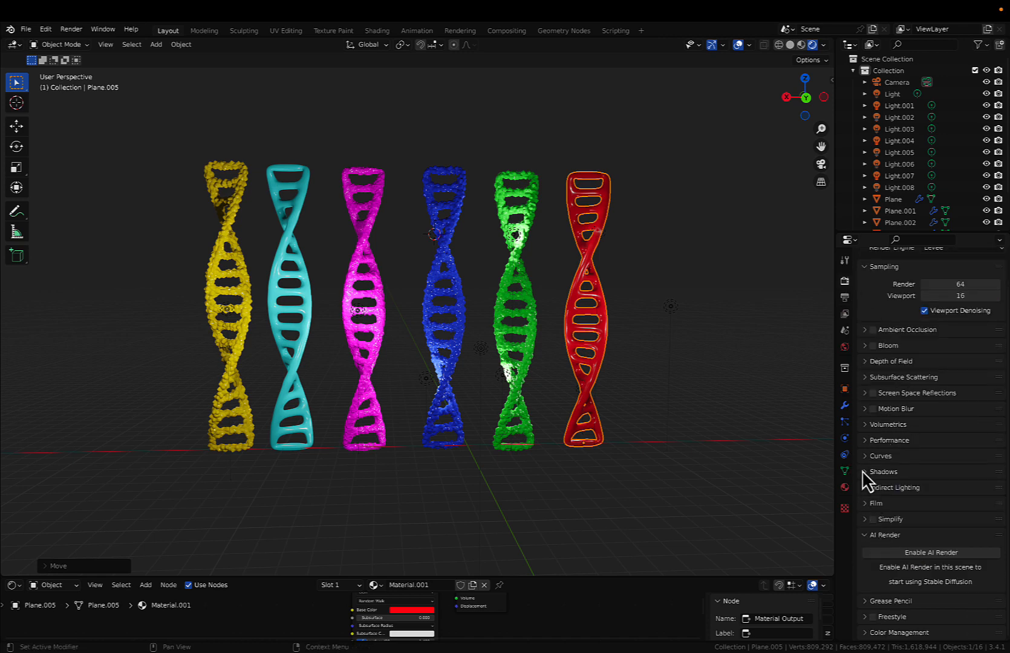
scroll(872, 521, "up", 1)
left_click(871, 529)
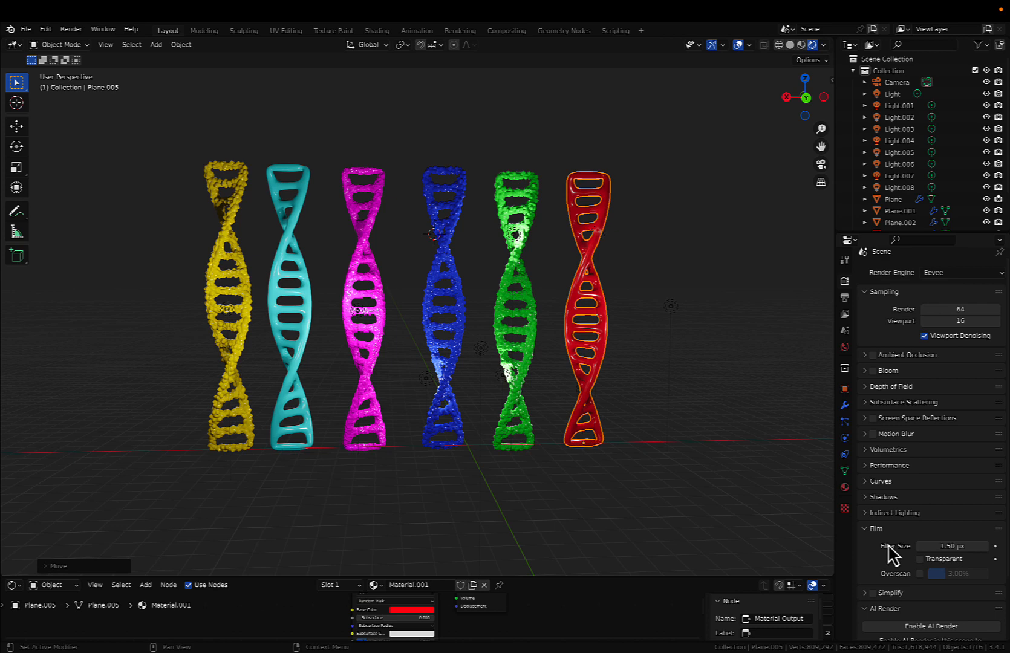
left_click(919, 559)
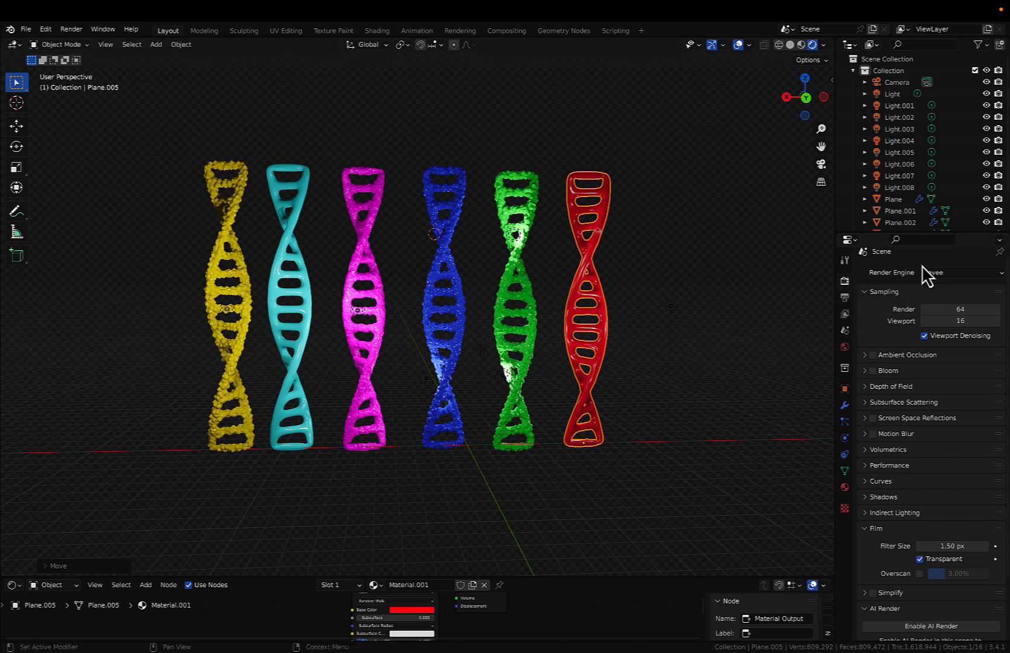
left_click(949, 273)
left_click(951, 276)
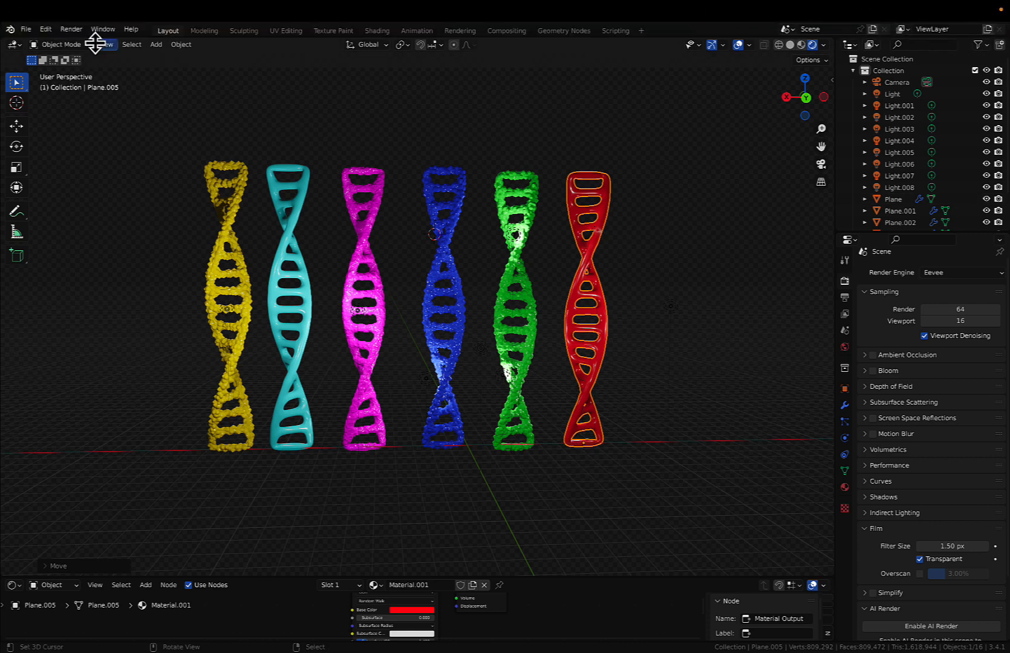
Render a still image of the scene with Eevee and enlarge the render window.
left_click(70, 29)
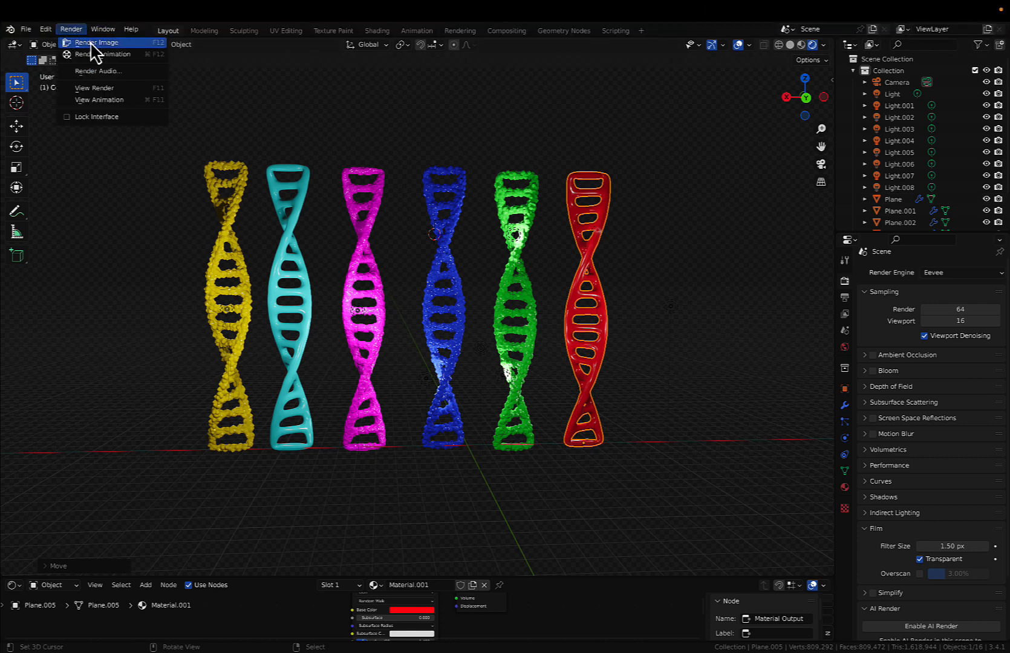
left_click(95, 43)
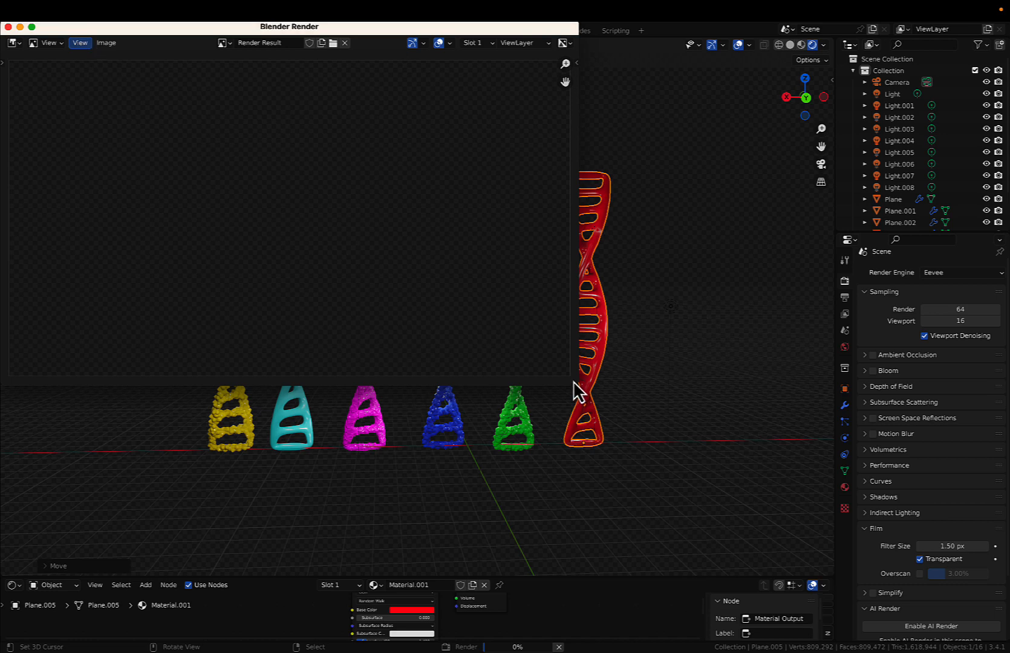
left_click_drag(573, 384, 820, 557)
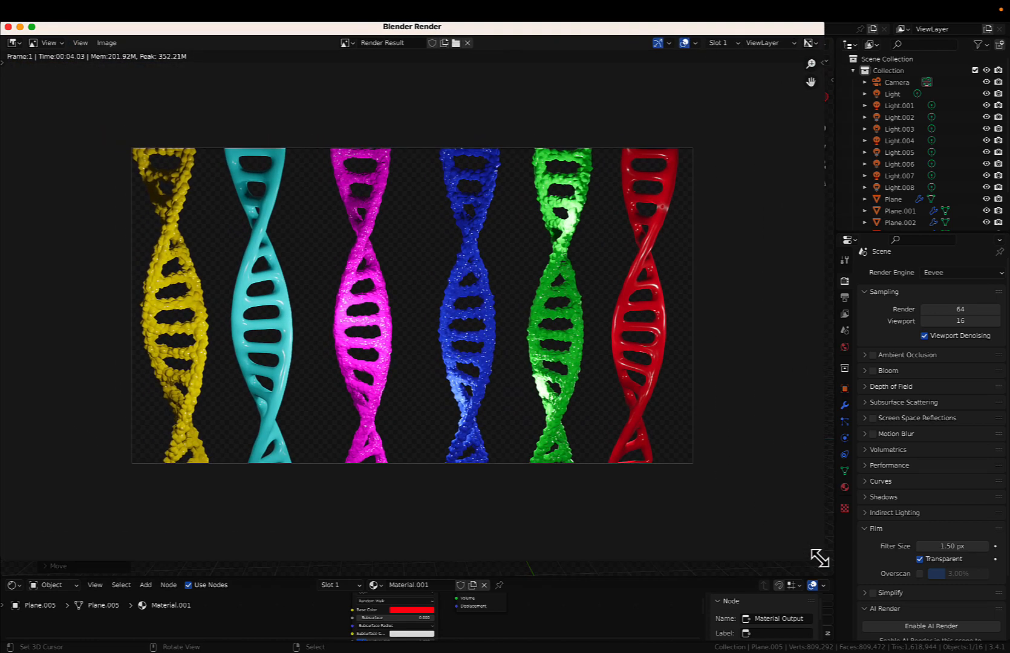
Save the render to the Desktop as dna_3D_youtube_pllB.png in PNG RGBA format and close the render window.
left_click(106, 42)
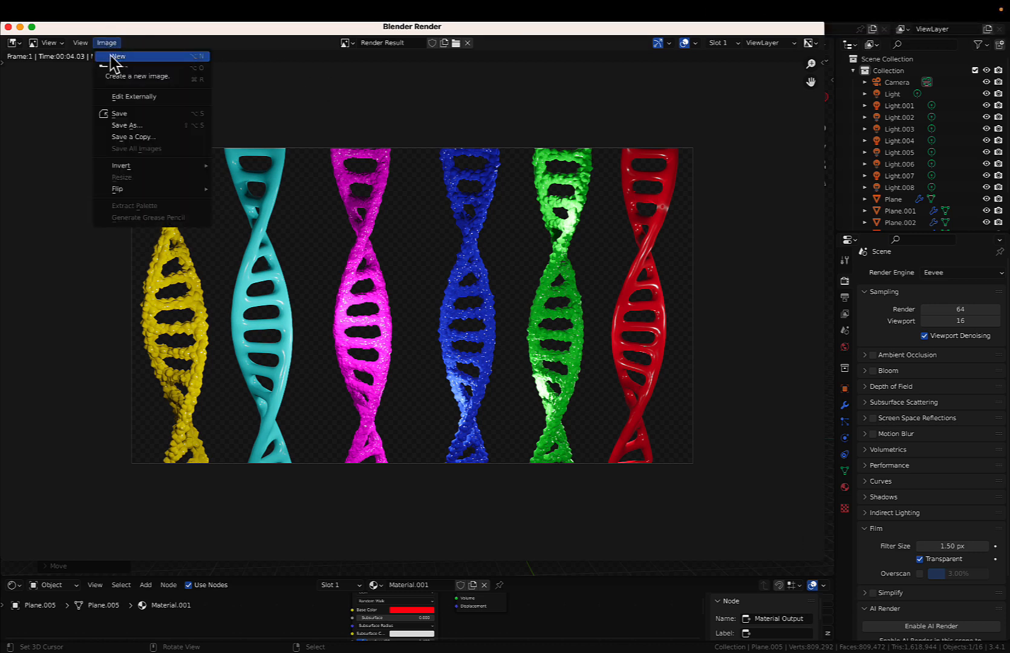
left_click(150, 127)
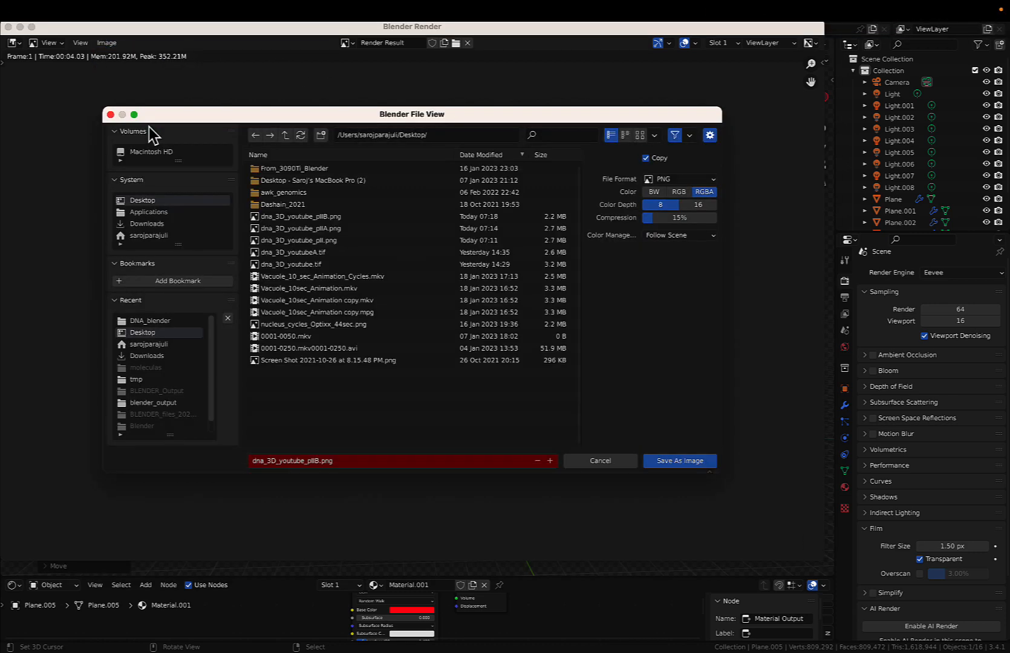
left_click(670, 459)
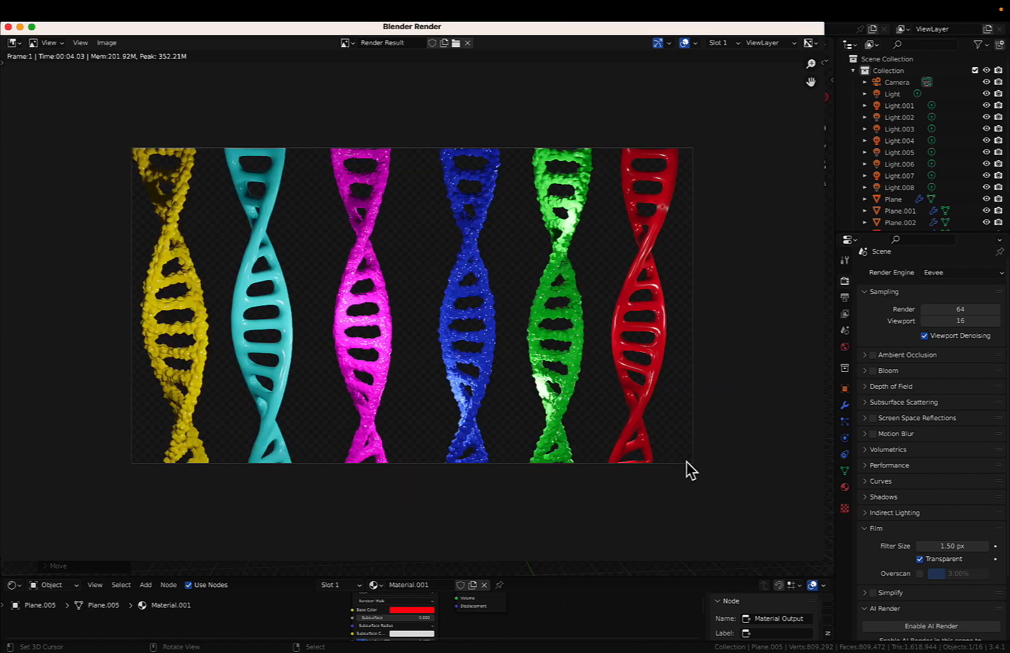
left_click(8, 26)
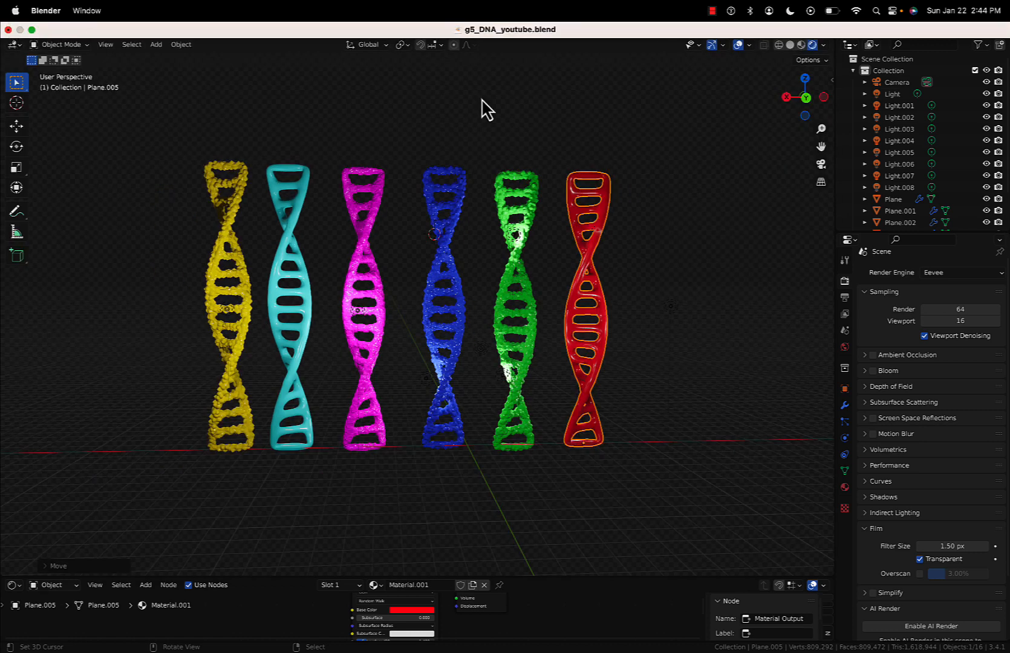
Switch the render engine to Cycles and view the strands in the rendered viewport.
left_click(941, 274)
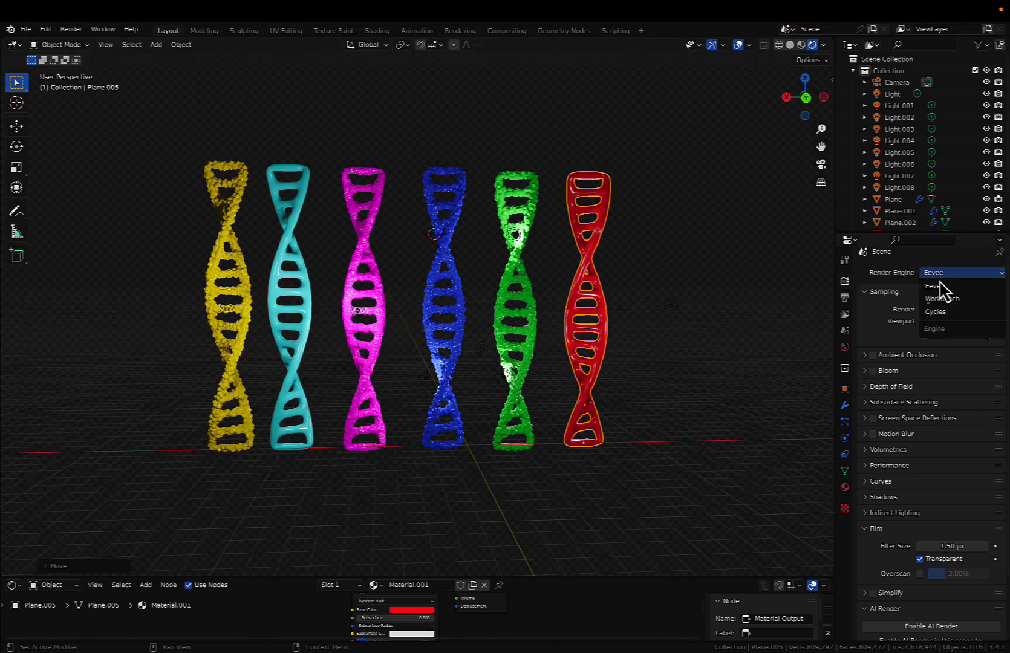
left_click(939, 309)
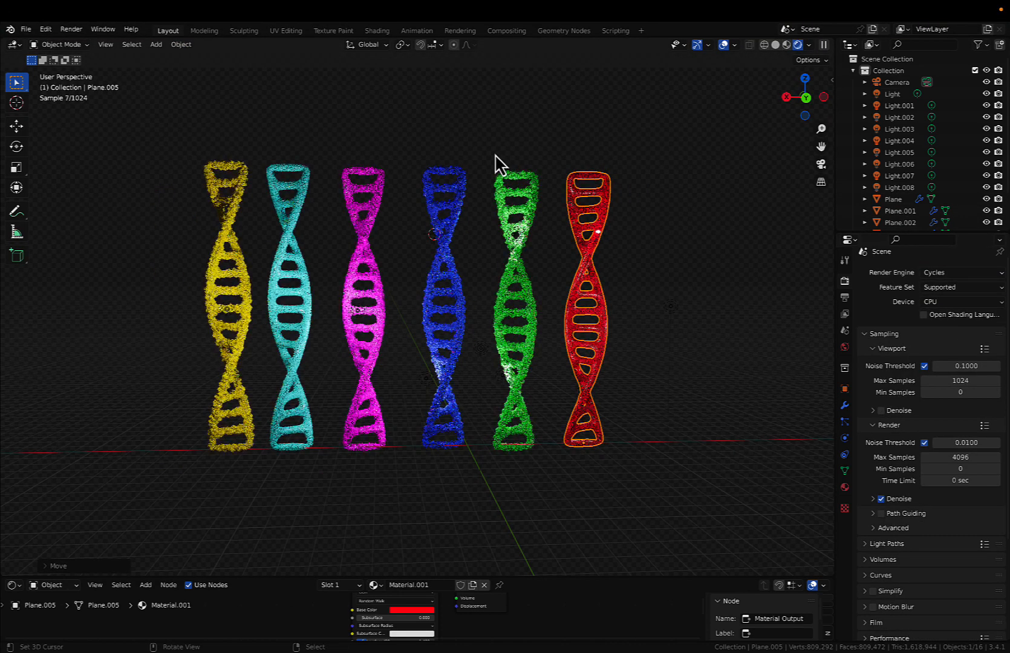
middle_click_drag(424, 270, 424, 261)
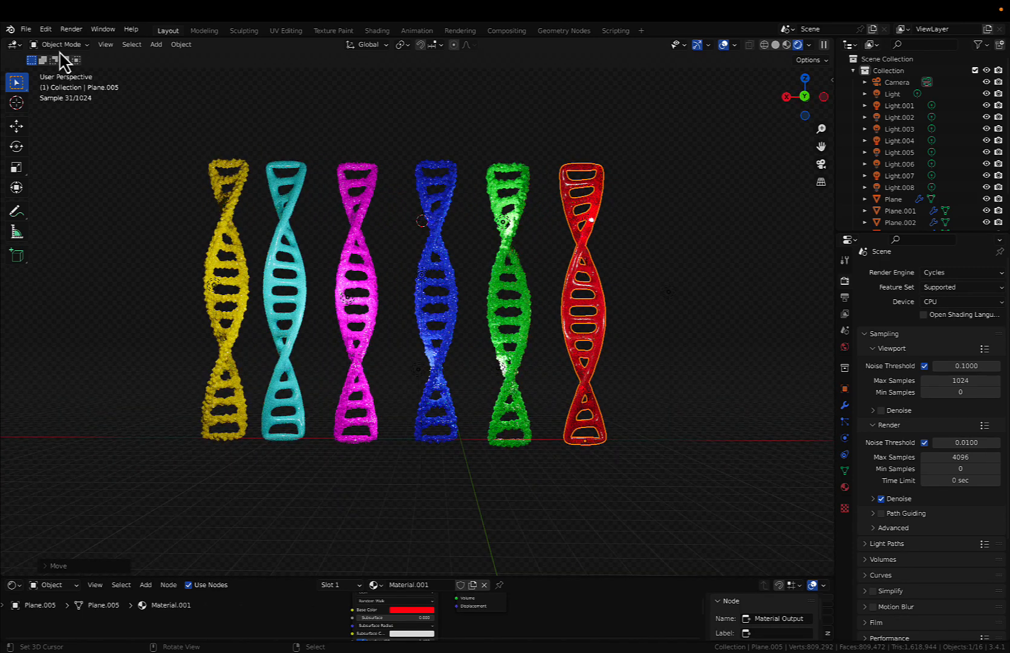
Render a still image of the scene with Cycles, inspect it in an enlarged render window and close that window.
left_click(67, 32)
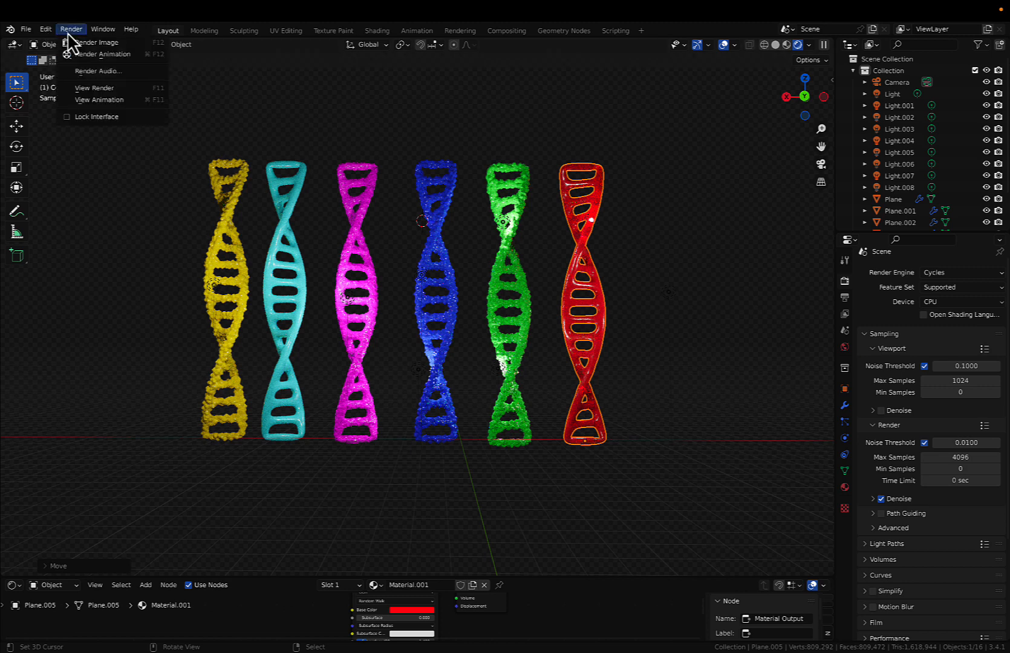
left_click(88, 45)
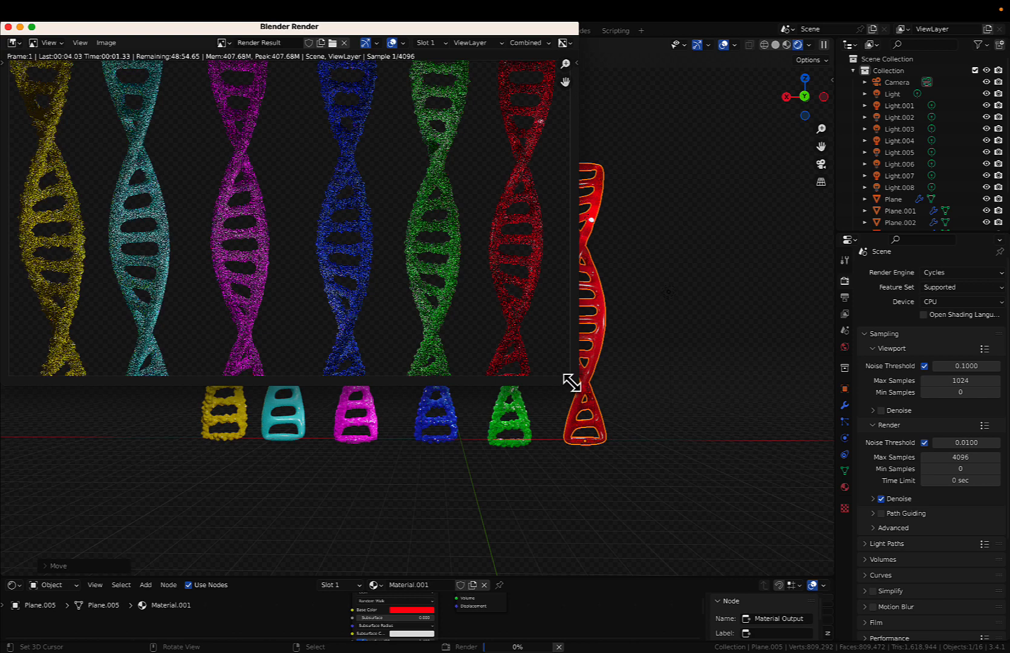
left_click_drag(571, 383, 720, 516)
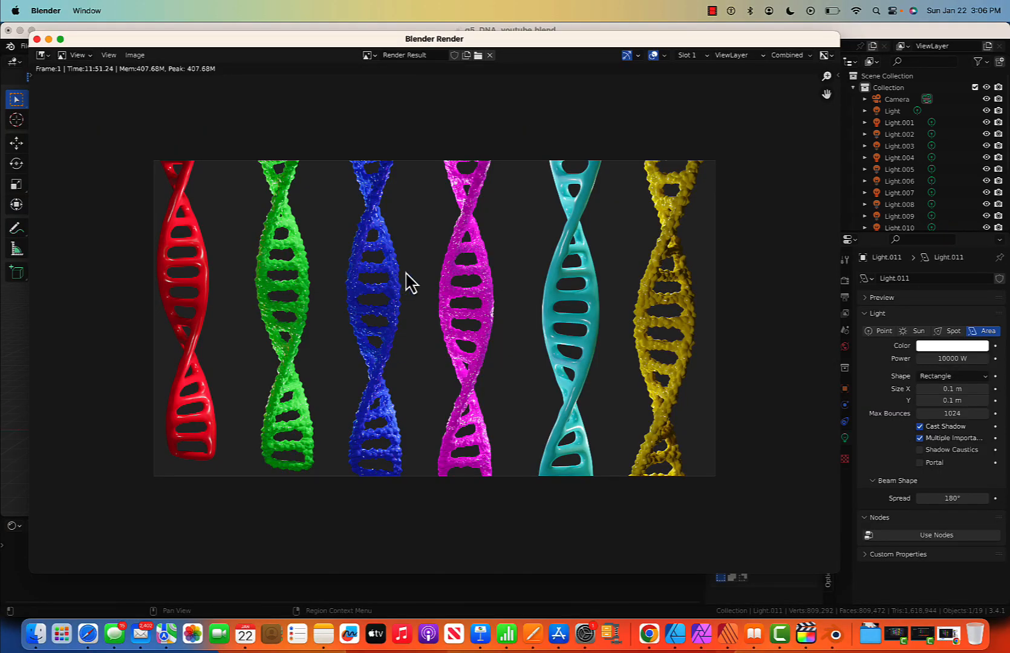
scroll(395, 264, "up", 1)
scroll(394, 263, "up", 1)
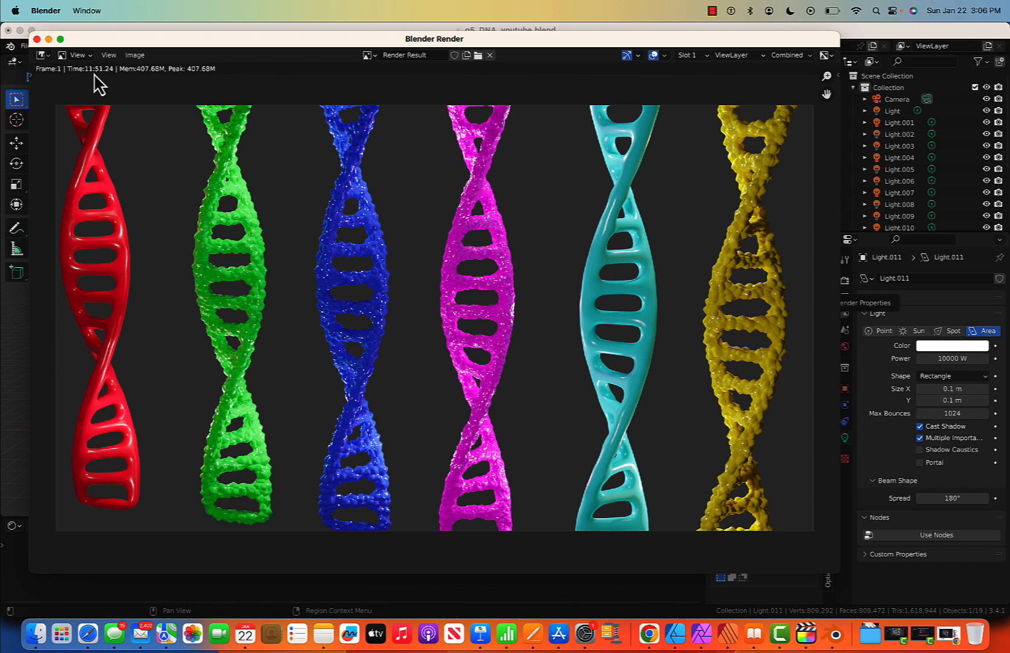
left_click(37, 38)
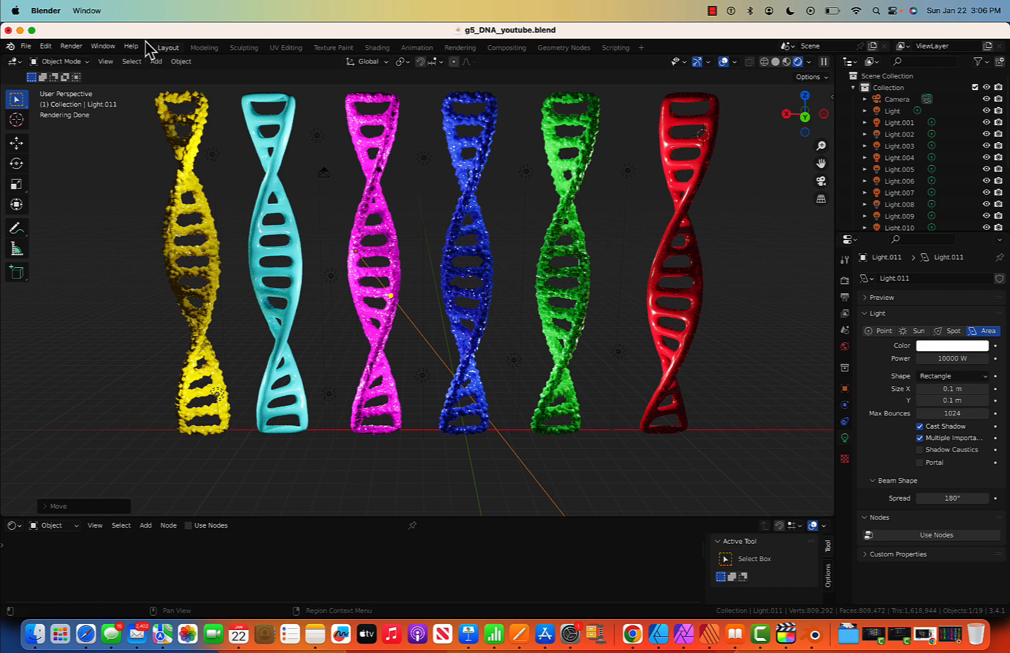
Open the preferences to view the System settings for the Cycles render devices.
left_click(47, 47)
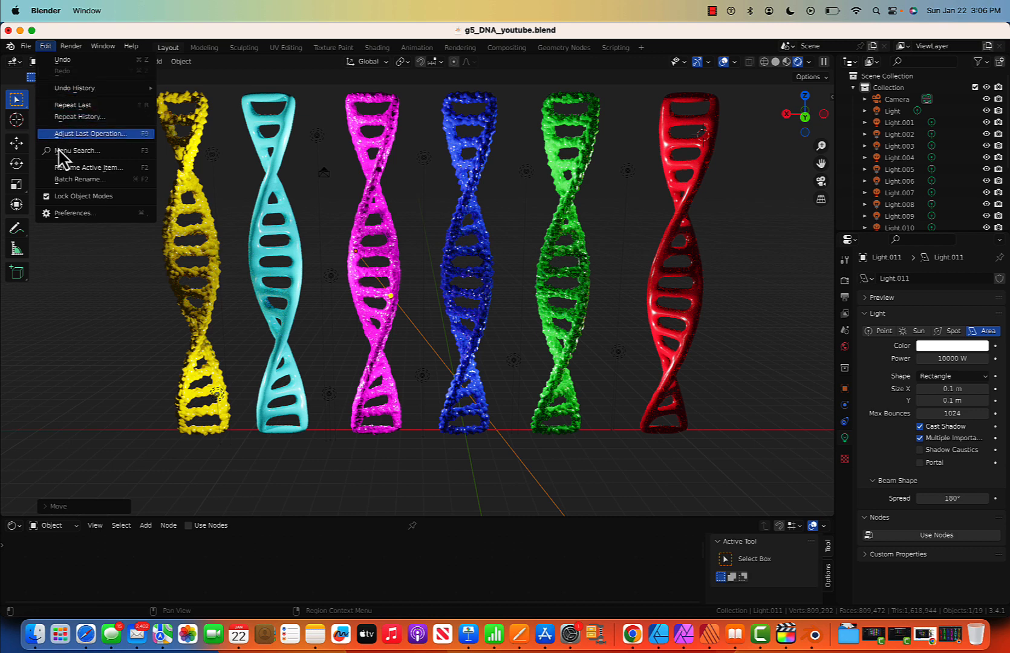
left_click(78, 211)
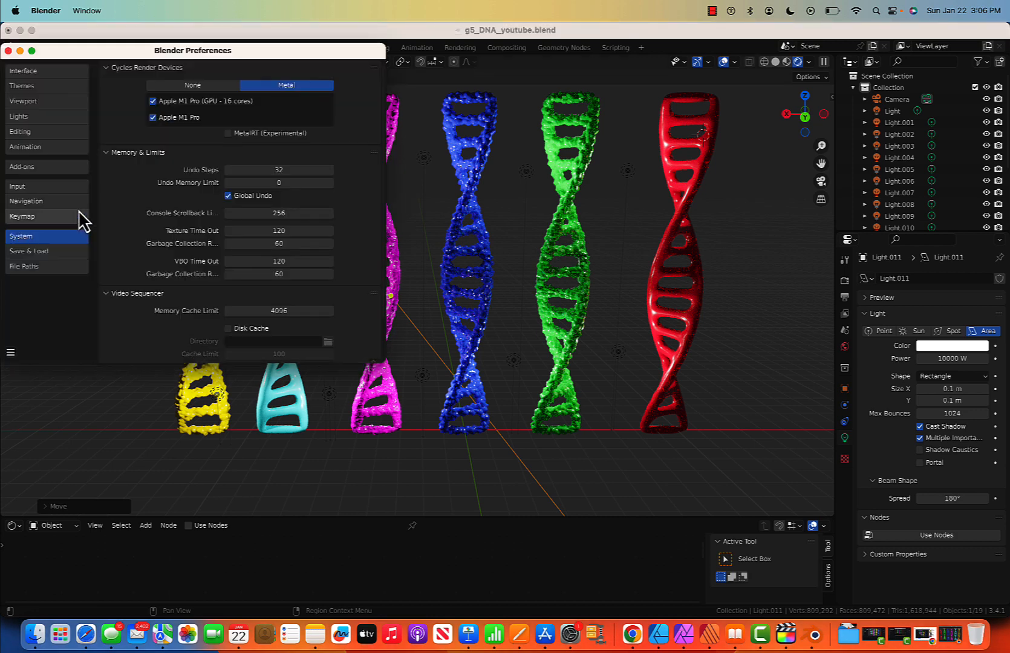